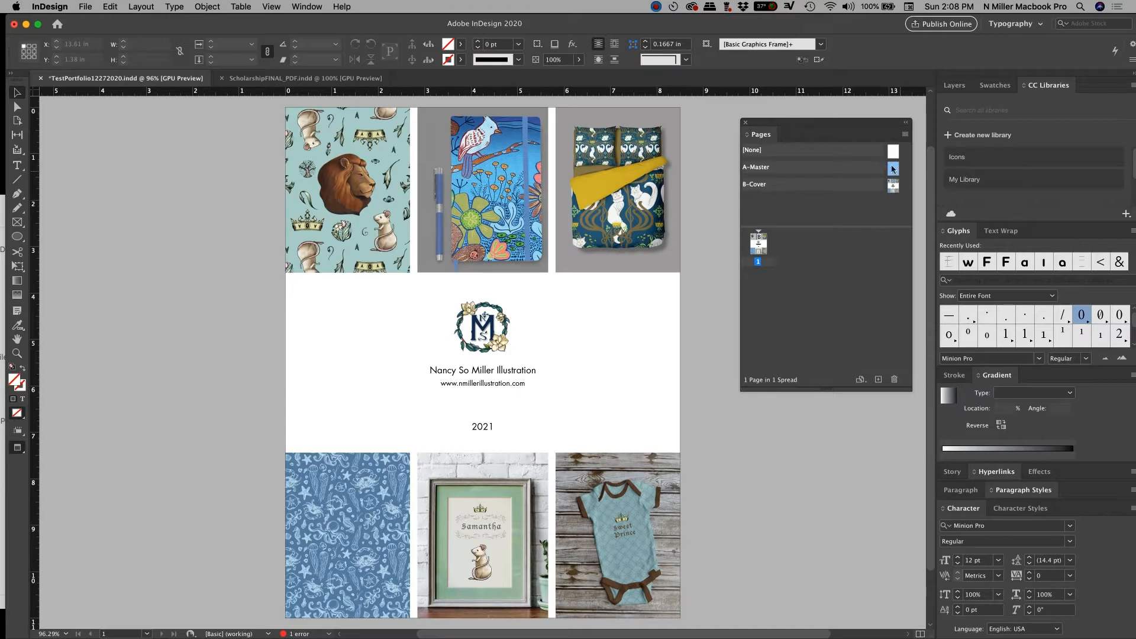
# Step: Add page 2 to the portfolio by dragging the A-Master into the page area
pyautogui.moveTo(891, 170); pyautogui.dragTo(787, 300)
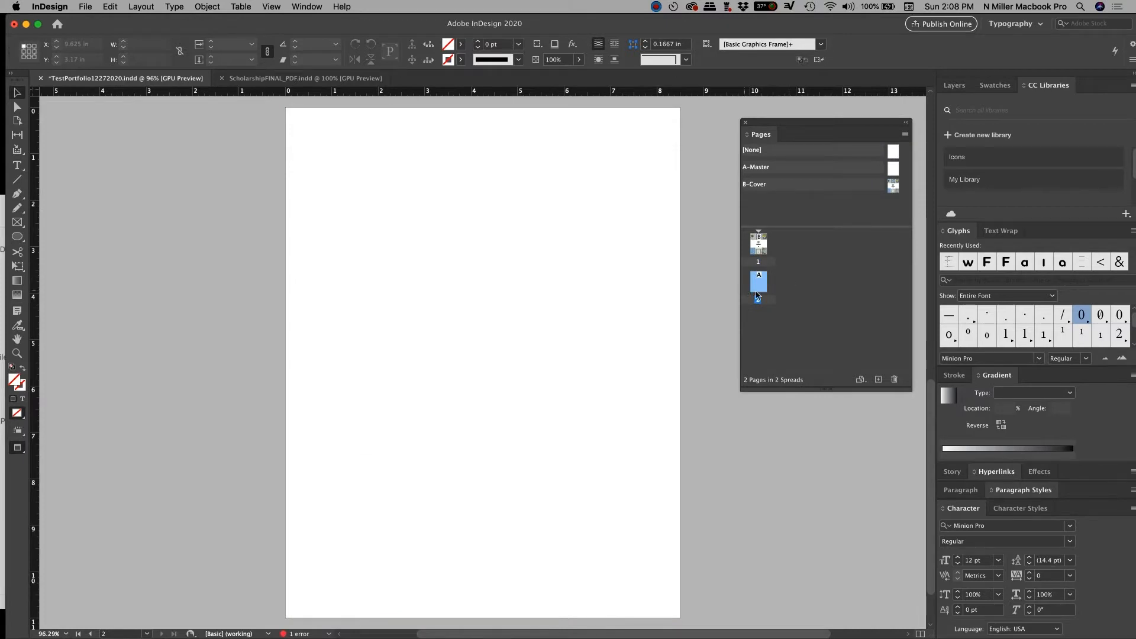
# Step: Open the A-Master for editing, leave Preview mode so margin guides show, and reposition the page
pyautogui.doubleClick(893, 168)
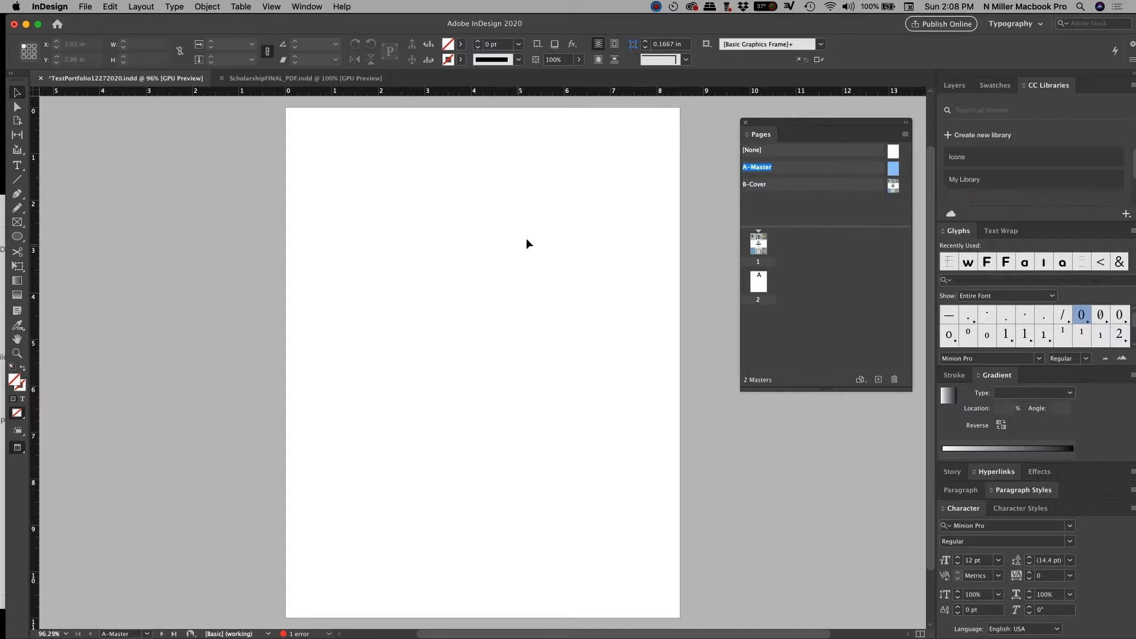
pyautogui.press('w')
pyautogui.moveTo(574, 262); pyautogui.dragTo(534, 276)
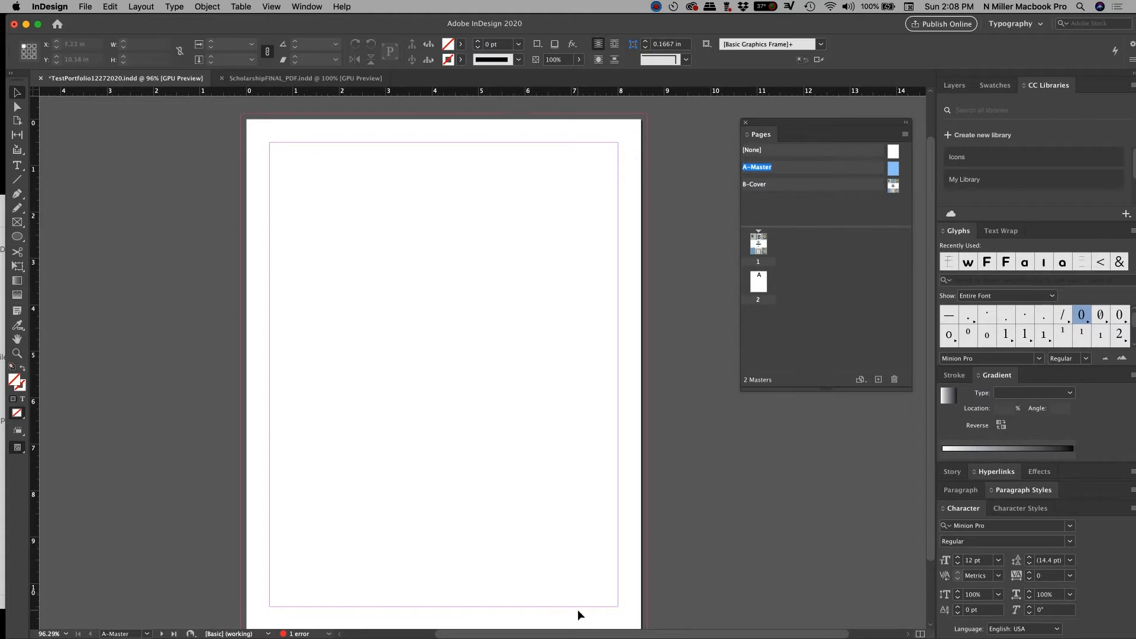
pyautogui.moveTo(558, 440); pyautogui.dragTo(549, 417)
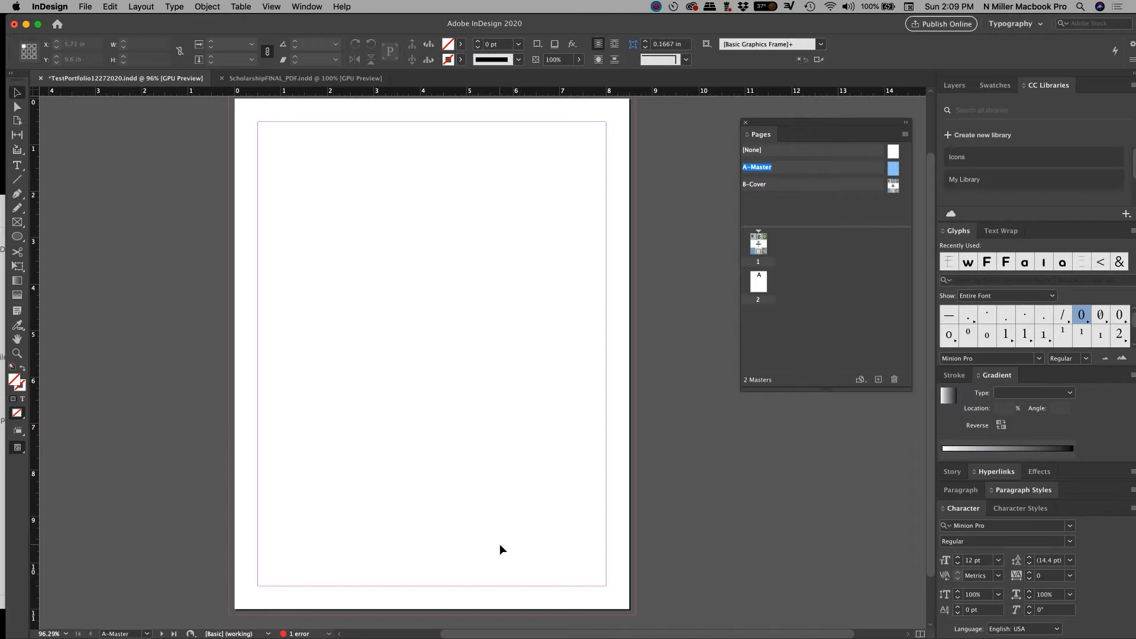
pyautogui.scroll(1, 503, 542)
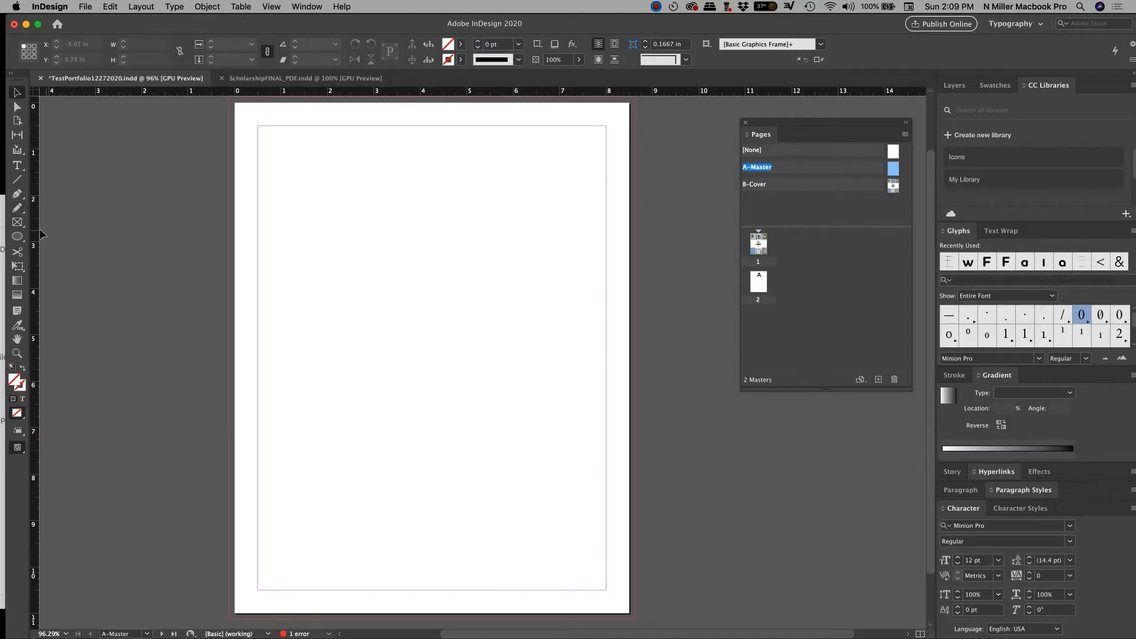
pyautogui.click(18, 222)
# Step: Draw a frame from the top-left margin and place the Hoppy Halloween JPG into it
pyautogui.moveTo(258, 126)
pyautogui.mouseDown()
pyautogui.moveTo(586, 494)
pyautogui.moveTo(606, 488)
pyautogui.mouseUp()
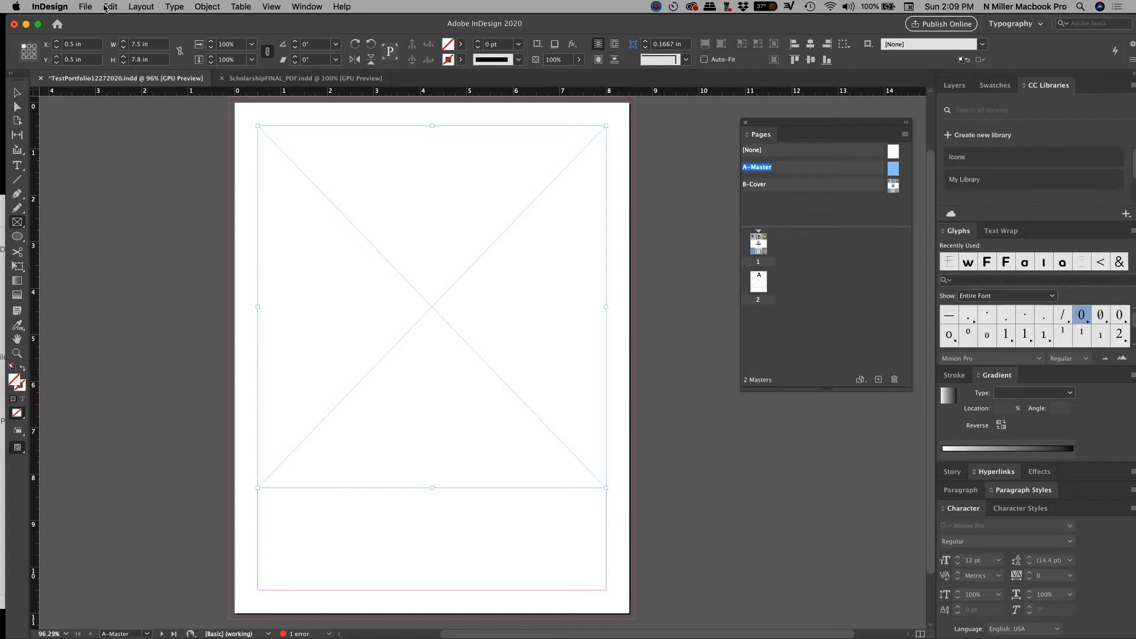
pyautogui.click(86, 7)
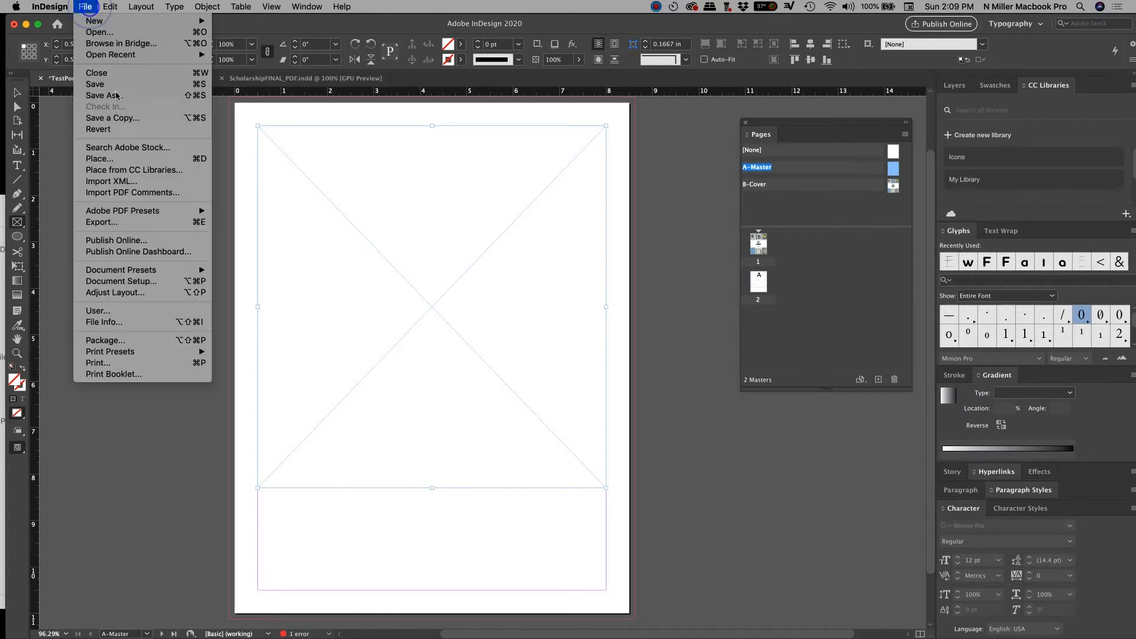
pyautogui.click(122, 158)
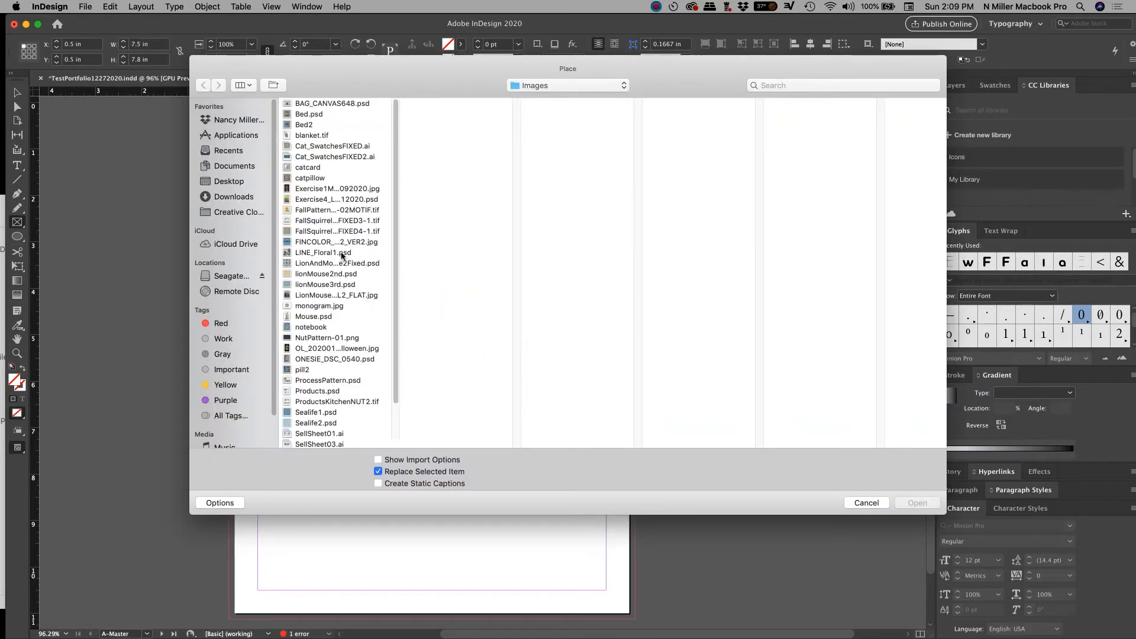
pyautogui.scroll(-4, 338, 266)
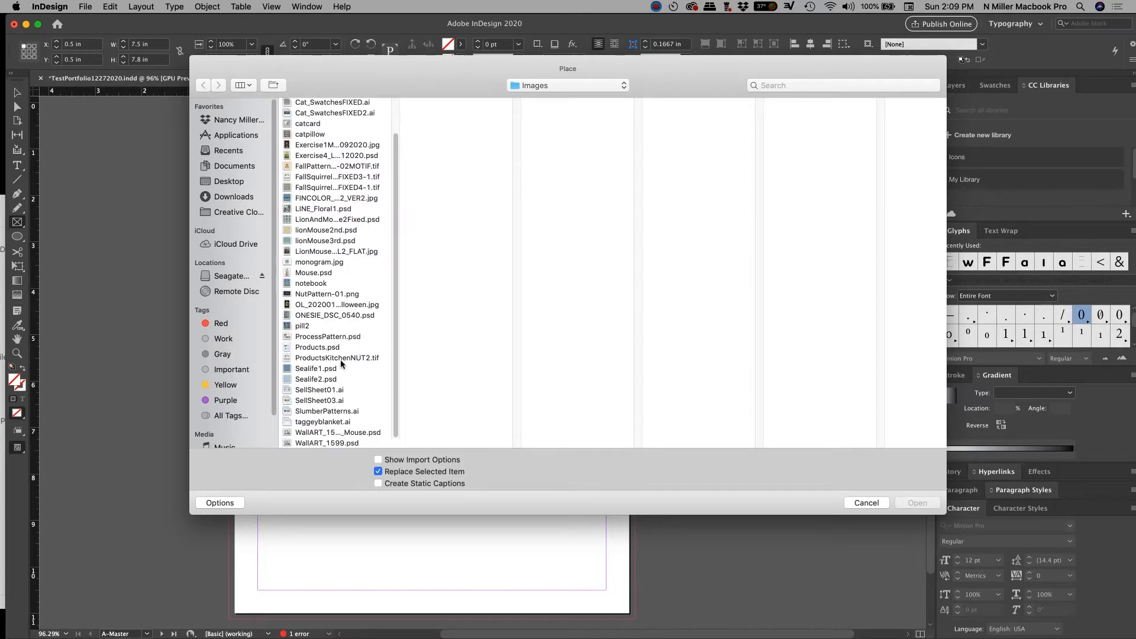
pyautogui.click(333, 304)
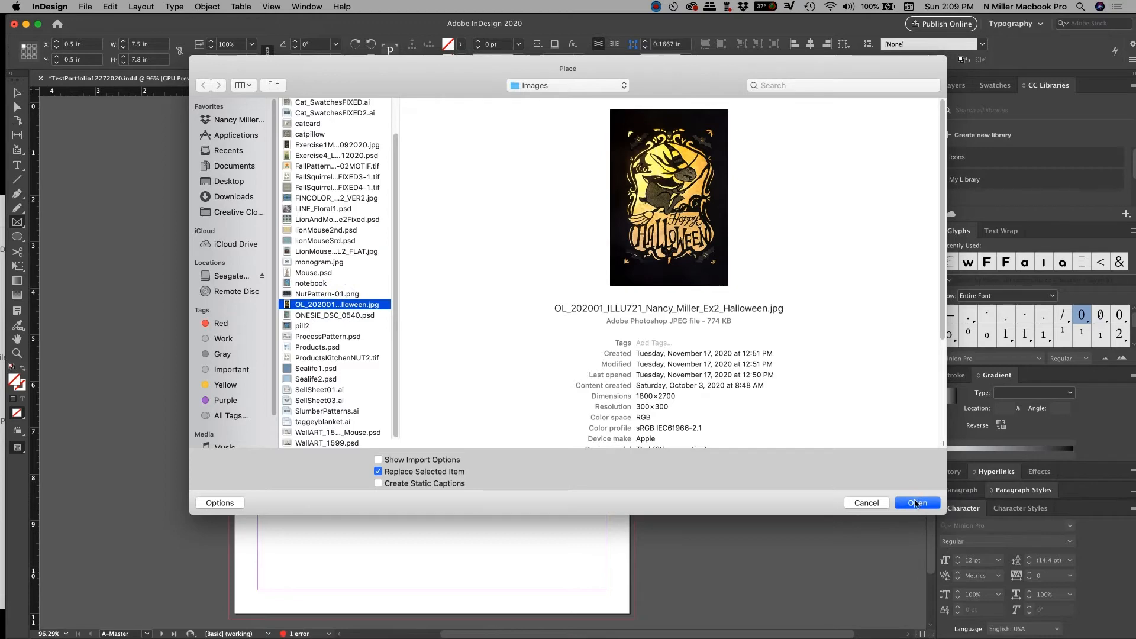
pyautogui.click(915, 503)
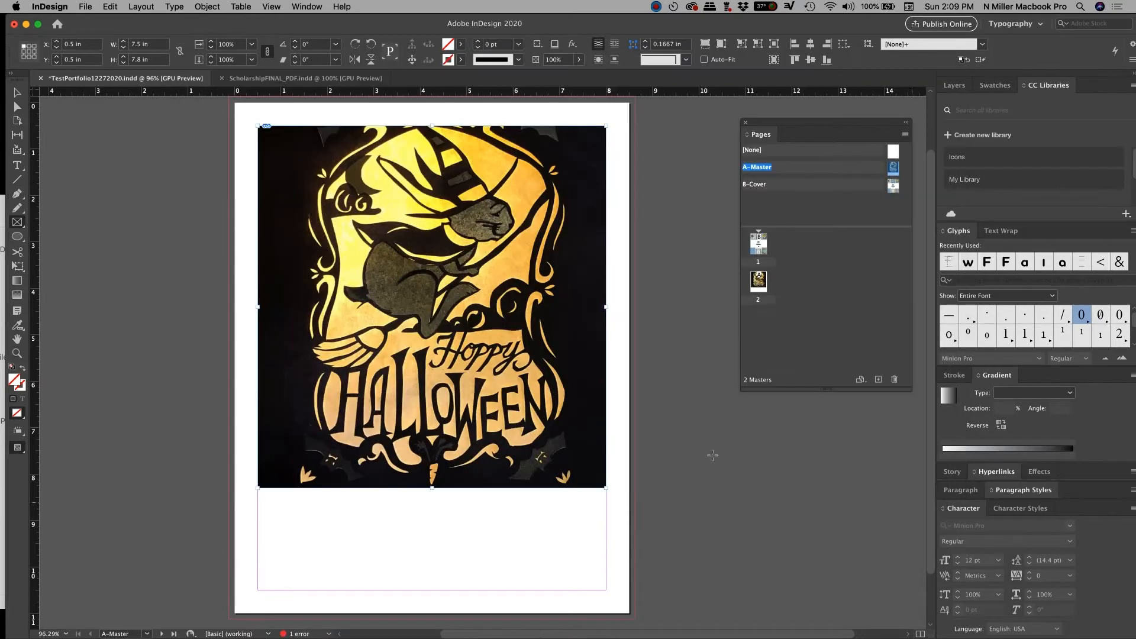
pyautogui.click(17, 107)
pyautogui.click(412, 293)
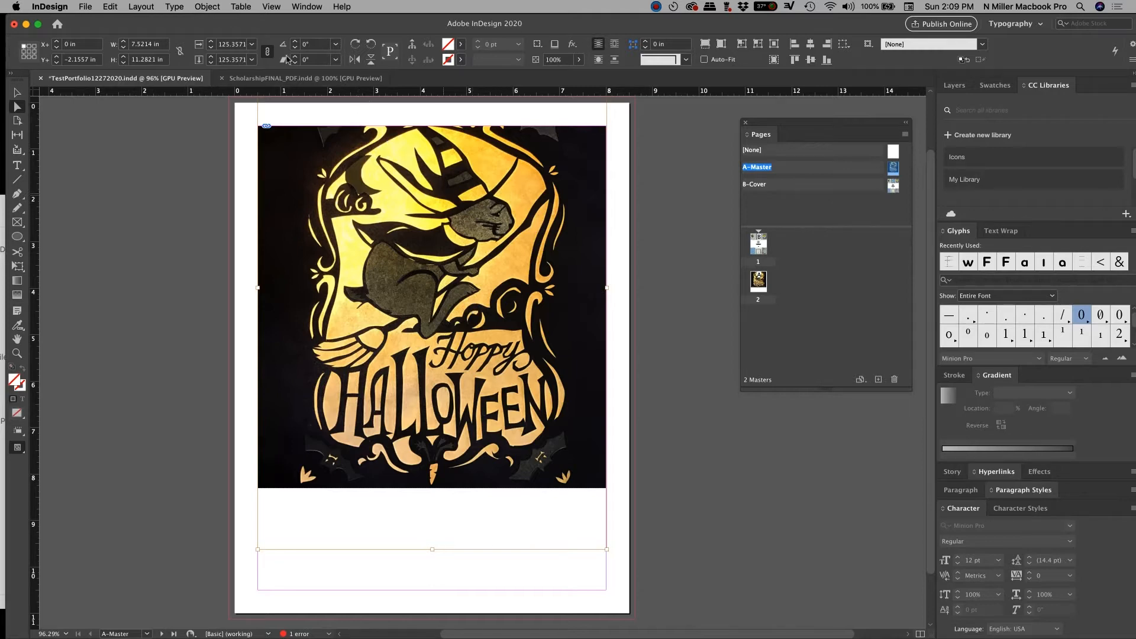
# Step: Fit the Halloween illustration proportionally within its frame
pyautogui.click(207, 6)
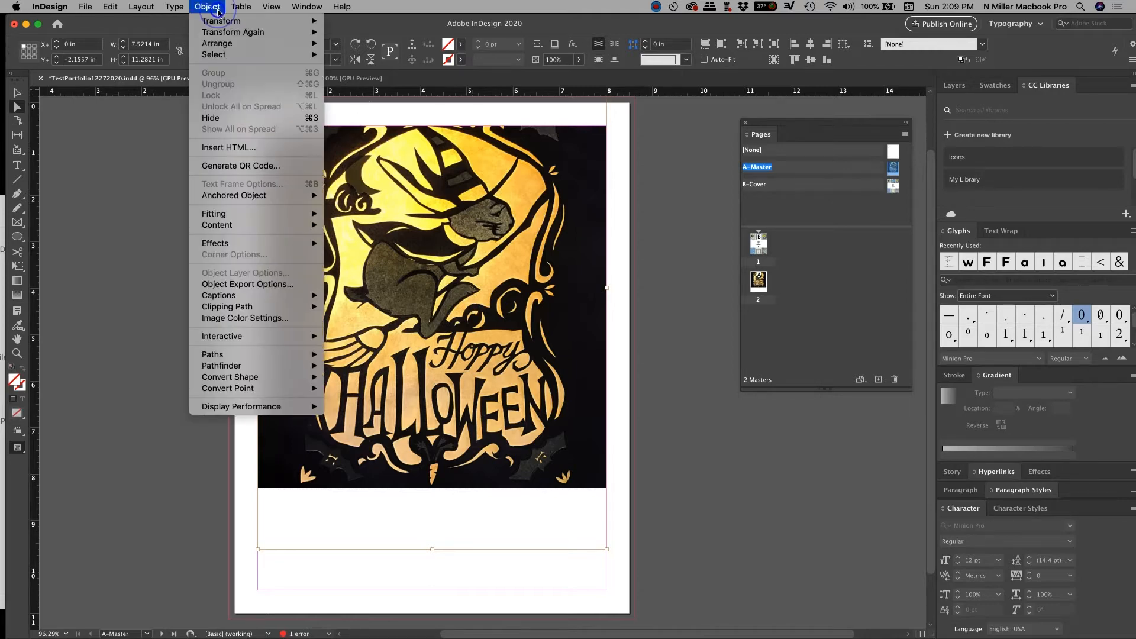
pyautogui.moveTo(284, 214)
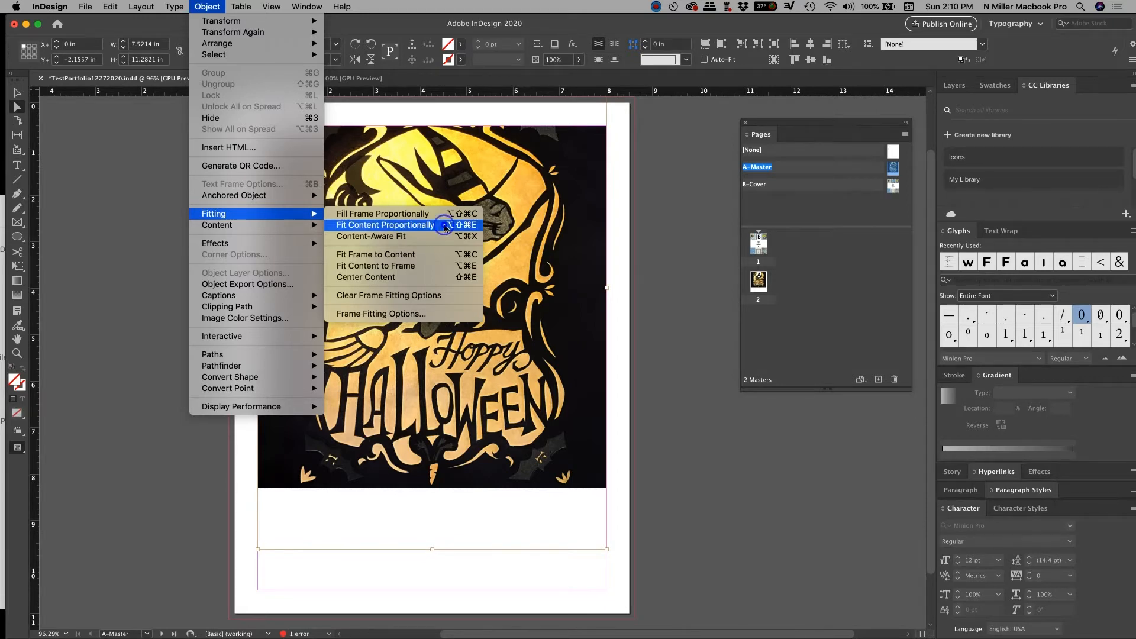
pyautogui.click(445, 226)
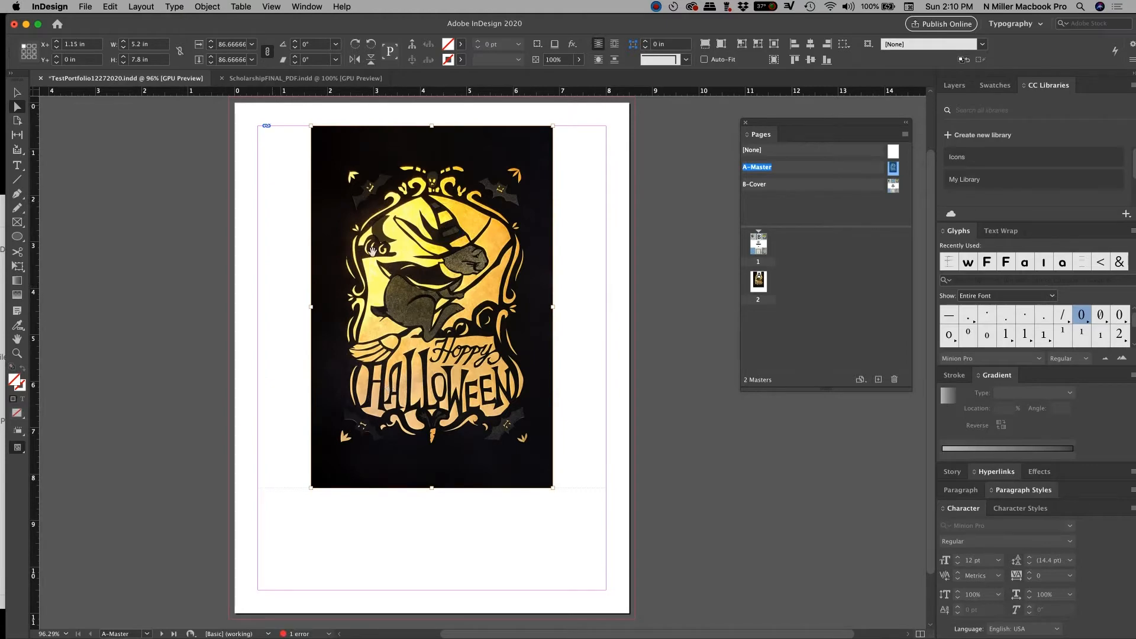
# Step: Shrink the frame to the illustration with Fit Frame to Content, leaving it 5.2 × 7.8 in
pyautogui.click(17, 94)
pyautogui.click(129, 161)
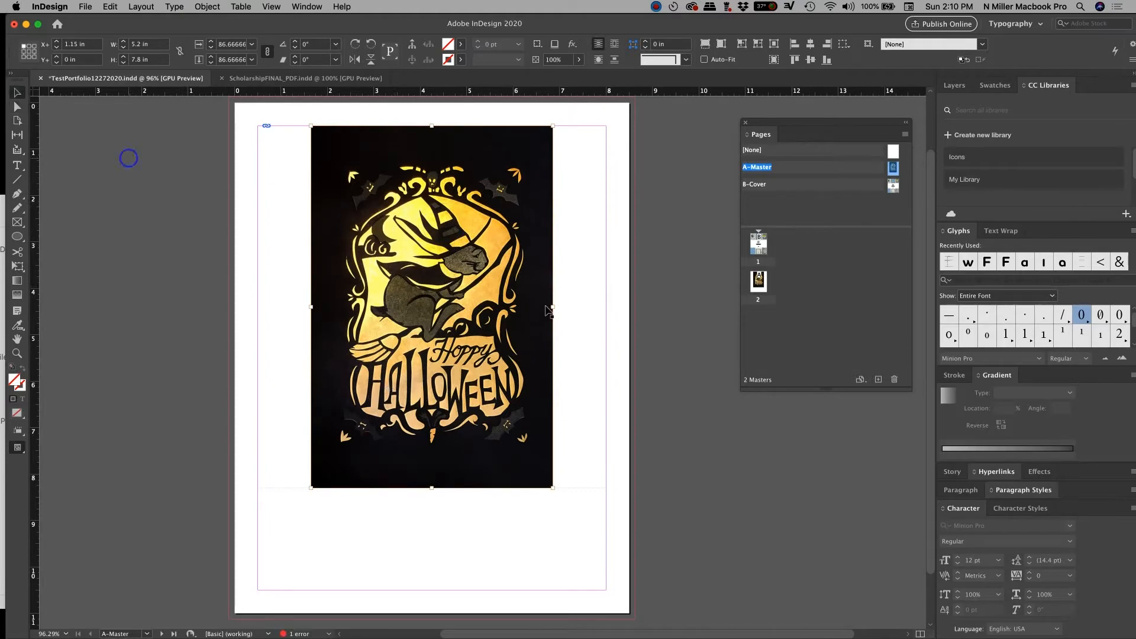
pyautogui.click(511, 393)
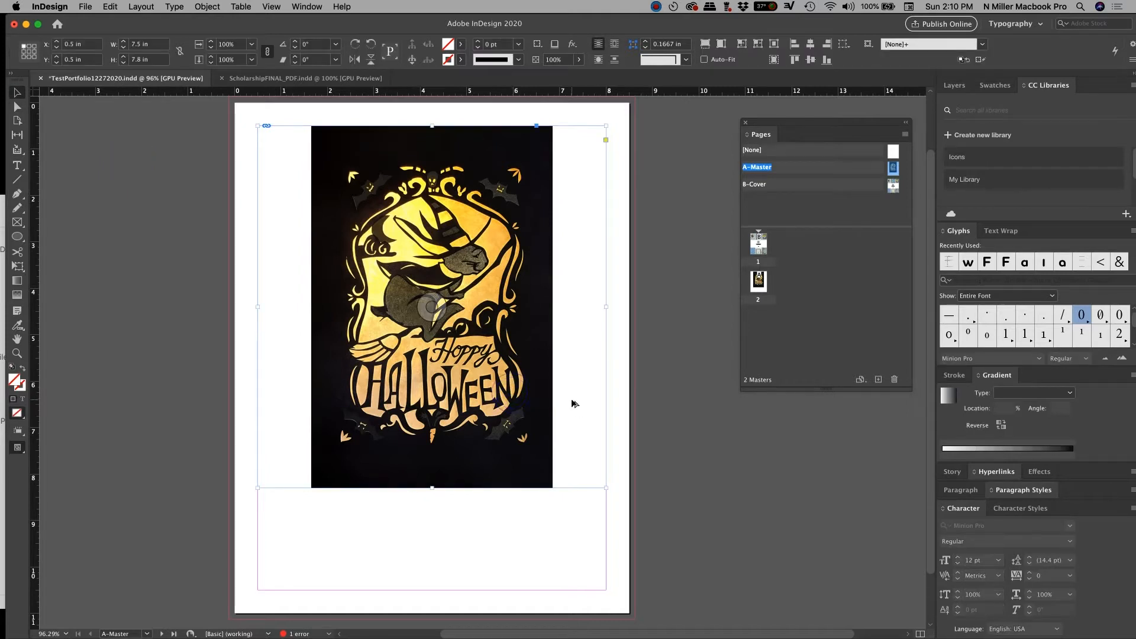
pyautogui.press('super+alt+c')
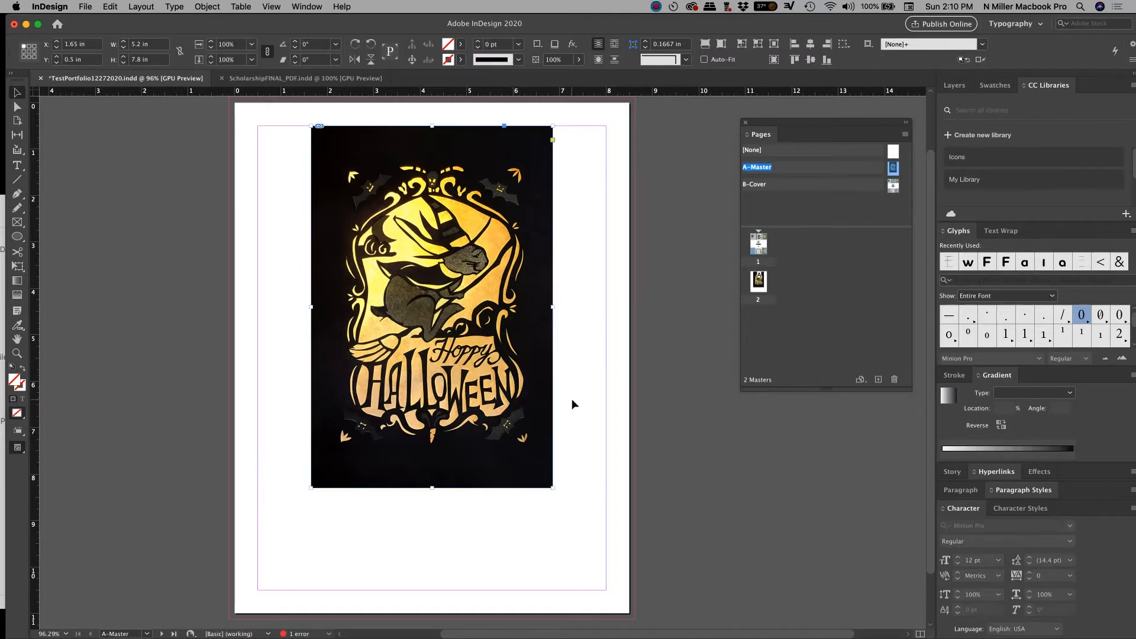
pyautogui.press('super+z')
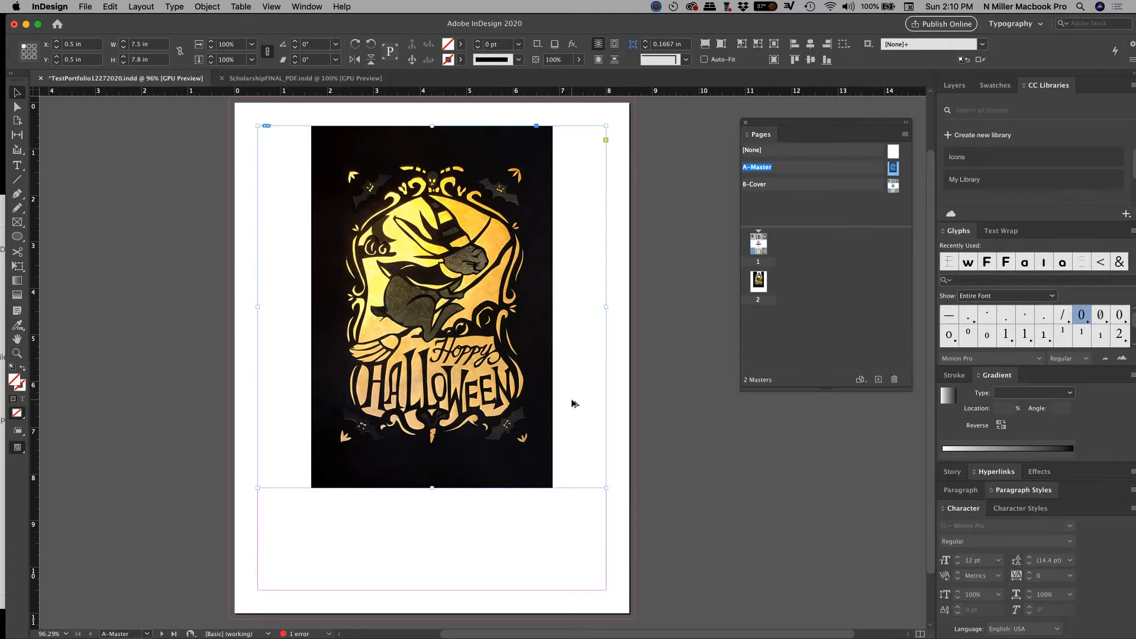
pyautogui.press('super+shift+z')
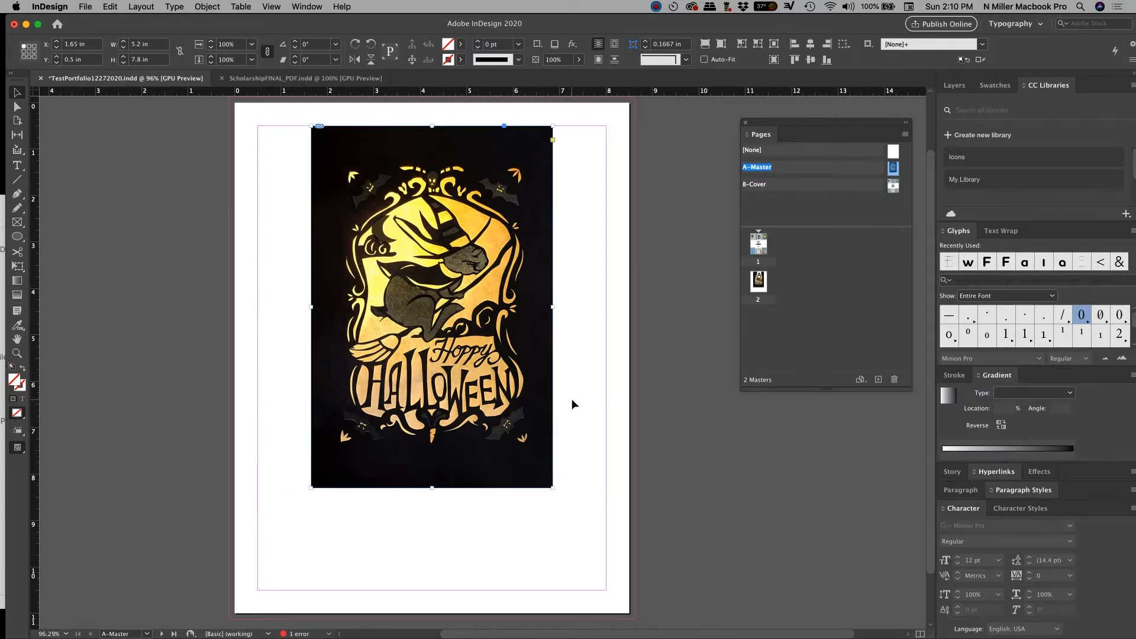
pyautogui.click(603, 471)
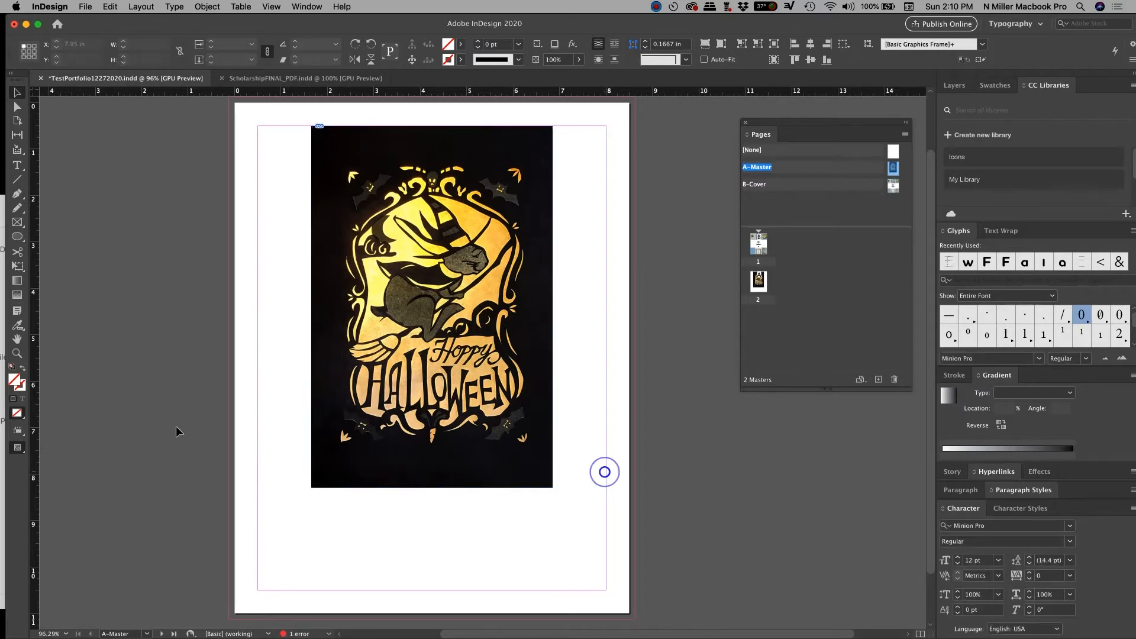
# Step: Draw a Futura text frame under the illustration and start typing 'Title: Hoppy Halloween'
pyautogui.click(19, 166)
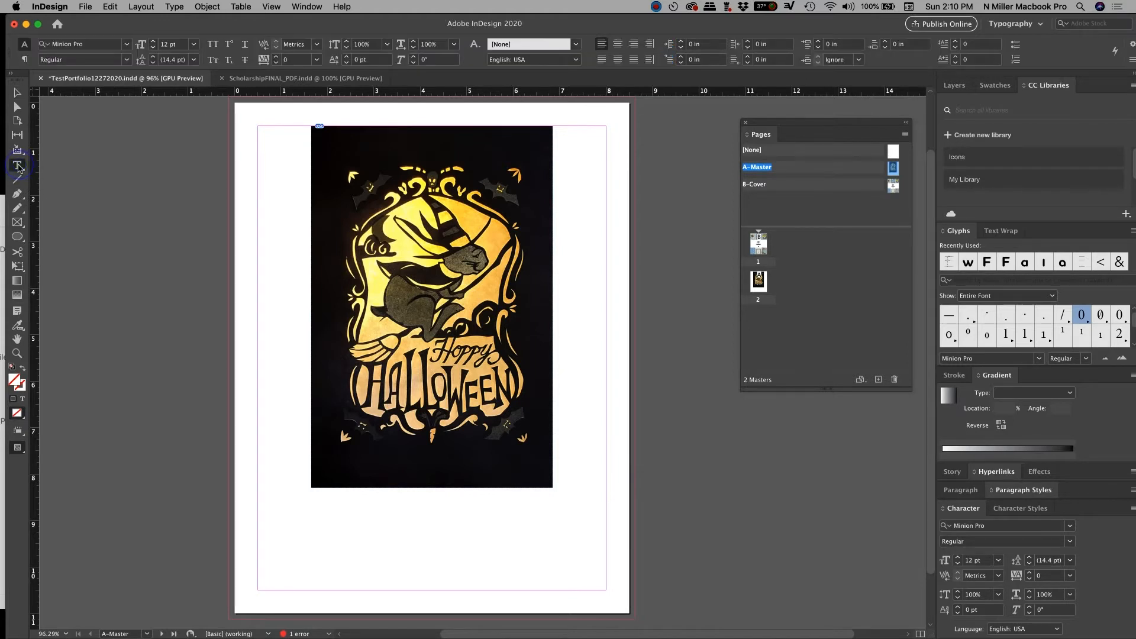
pyautogui.moveTo(311, 492); pyautogui.dragTo(551, 571)
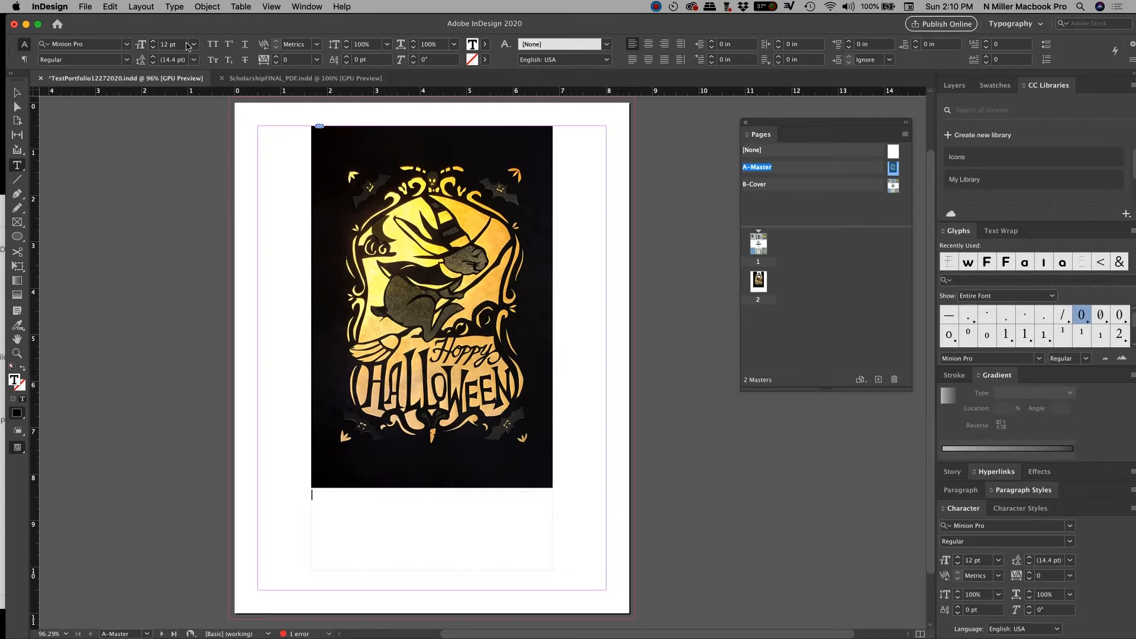
pyautogui.click(127, 44)
pyautogui.click(127, 43)
pyautogui.write('Futu')
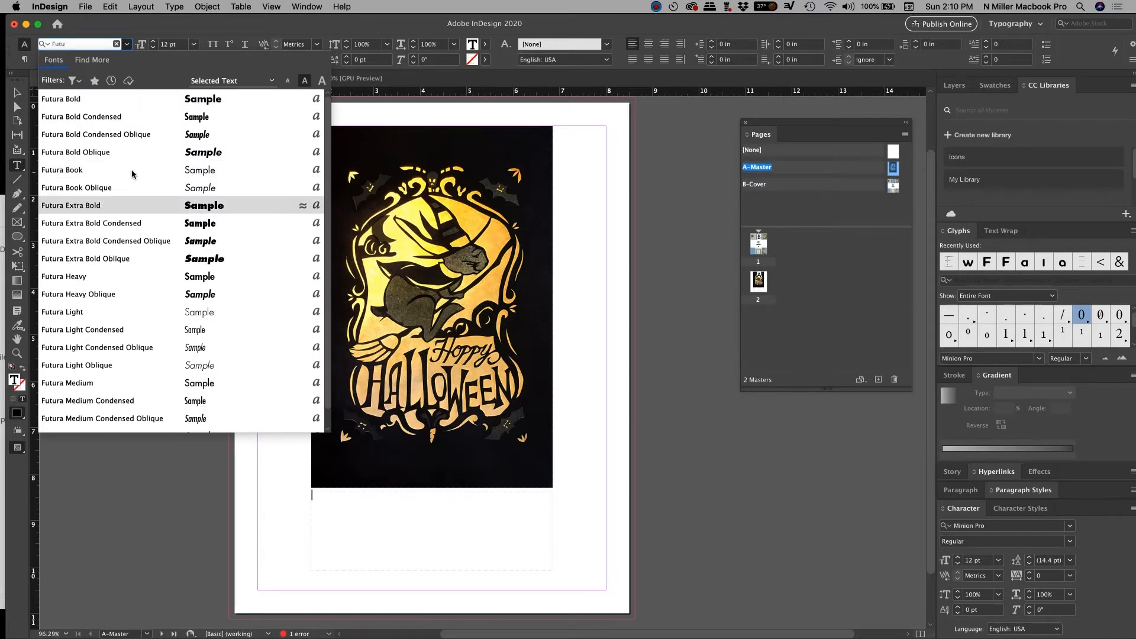
pyautogui.click(92, 168)
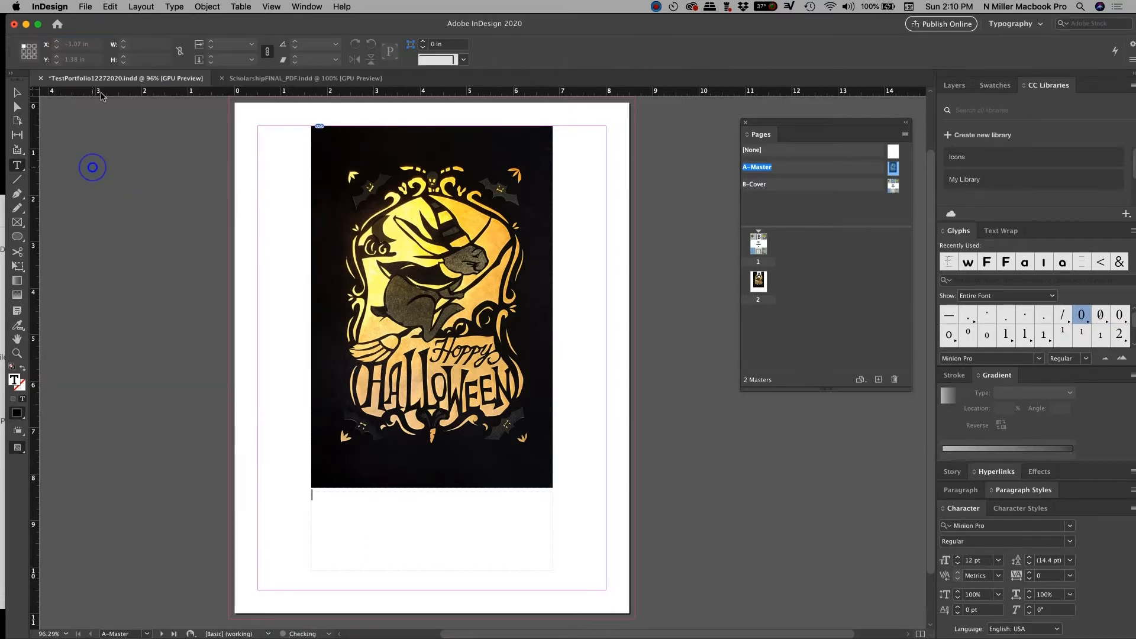
pyautogui.click(419, 528)
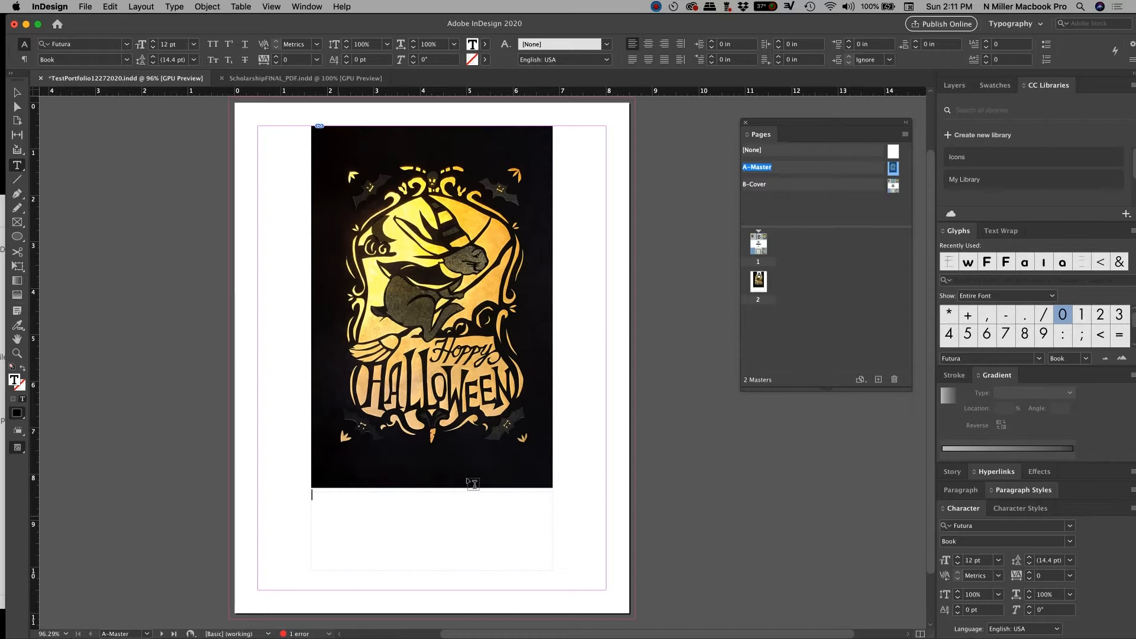
pyautogui.write('Title: ')
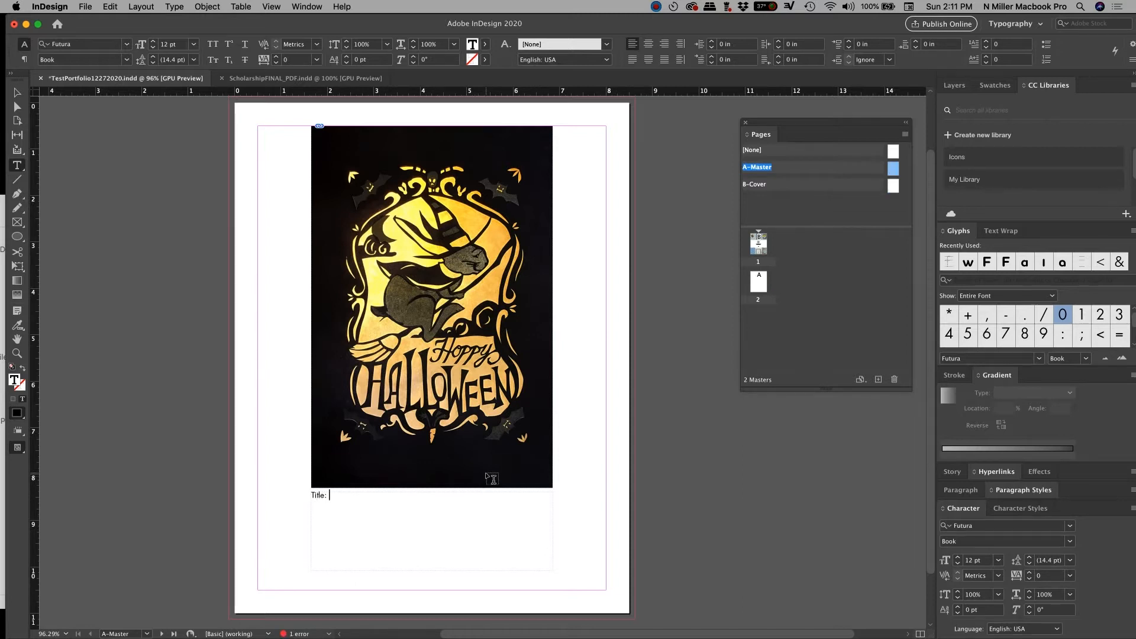
pyautogui.write('Hoppy Halloween')
# Step: Make the title line 10 pt, centred and bold
pyautogui.moveTo(404, 497); pyautogui.dragTo(273, 469)
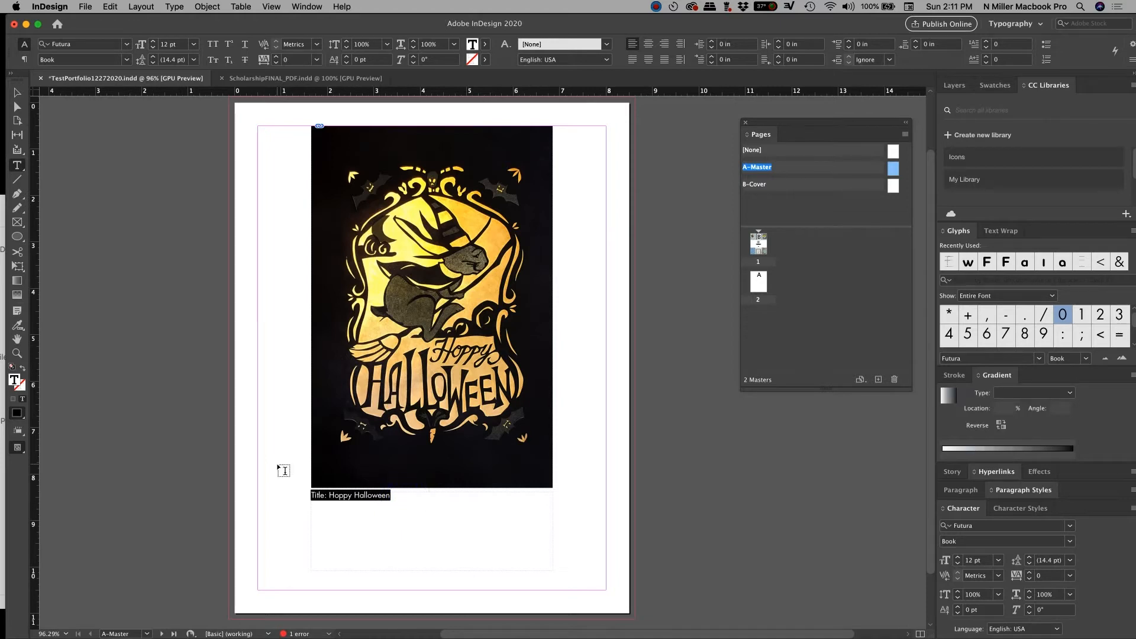
pyautogui.press('super+shift+comma')
pyautogui.press('super+shift+comma')
pyautogui.press('super+shift+period')
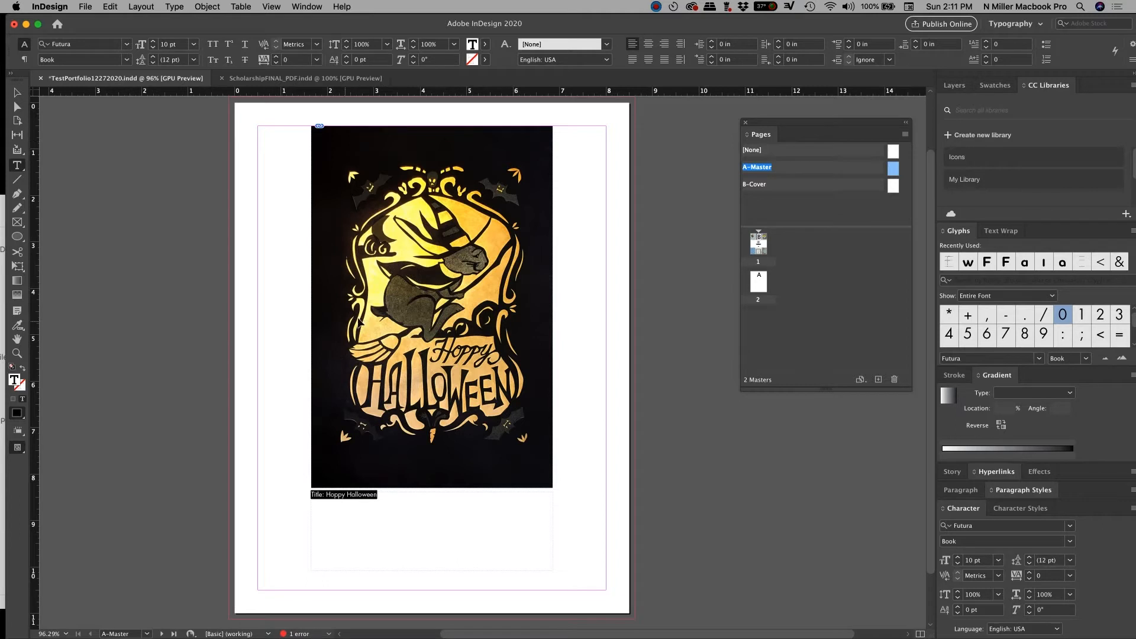
pyautogui.press('super+shift+period')
pyautogui.press('super+shift+comma')
pyautogui.press('super+shift+c')
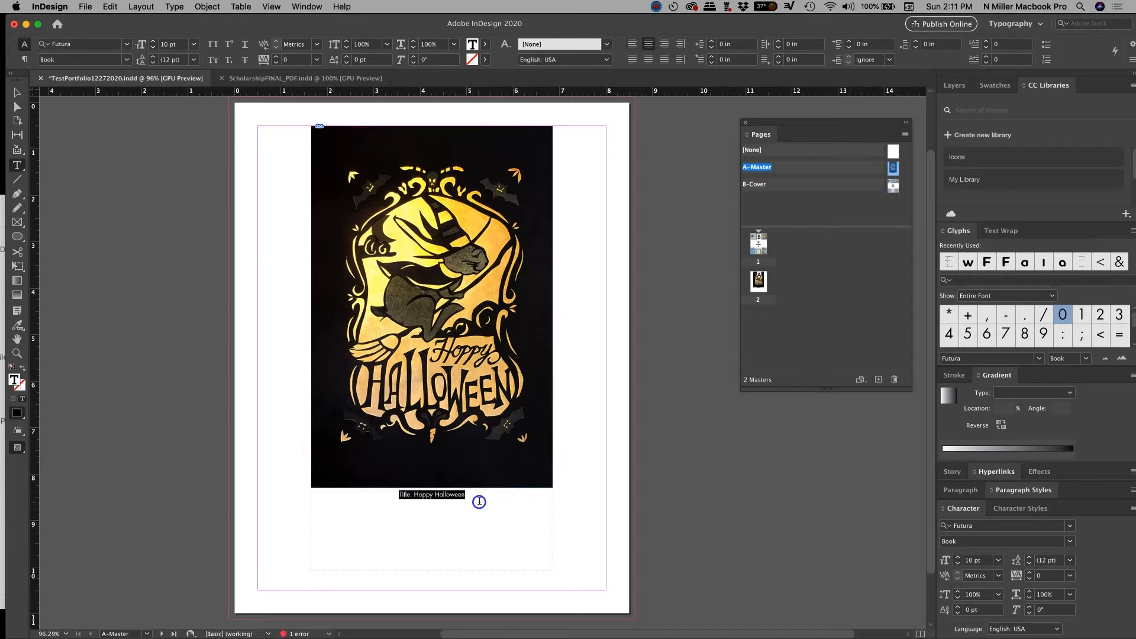
pyautogui.press('super+shift+b')
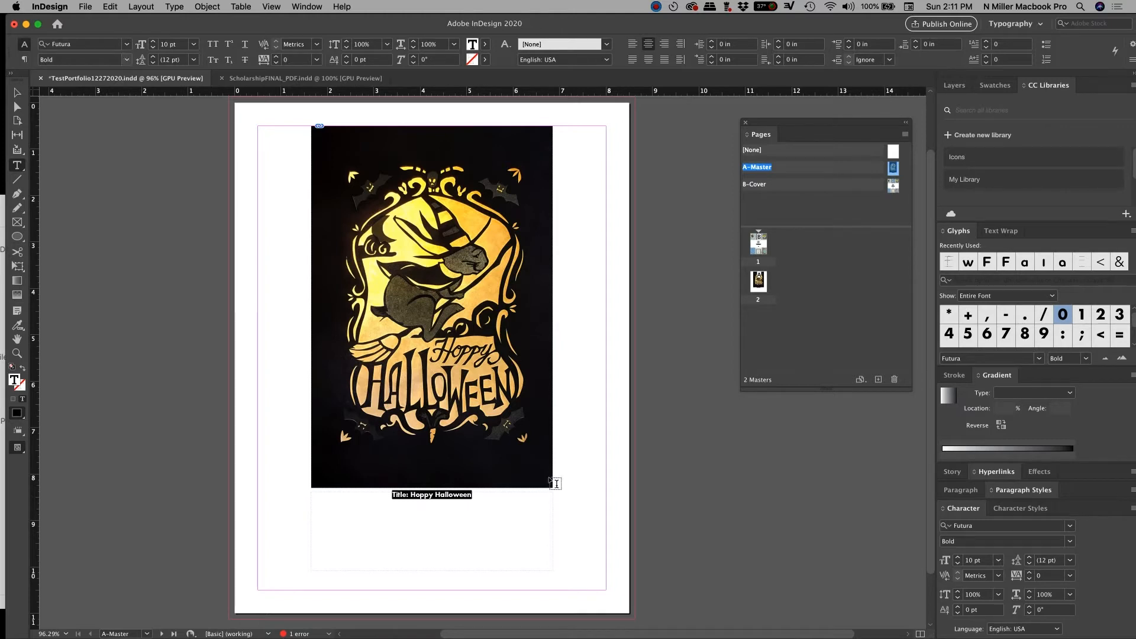
# Step: Switch the title's Futura font style back to Book
pyautogui.click(474, 499)
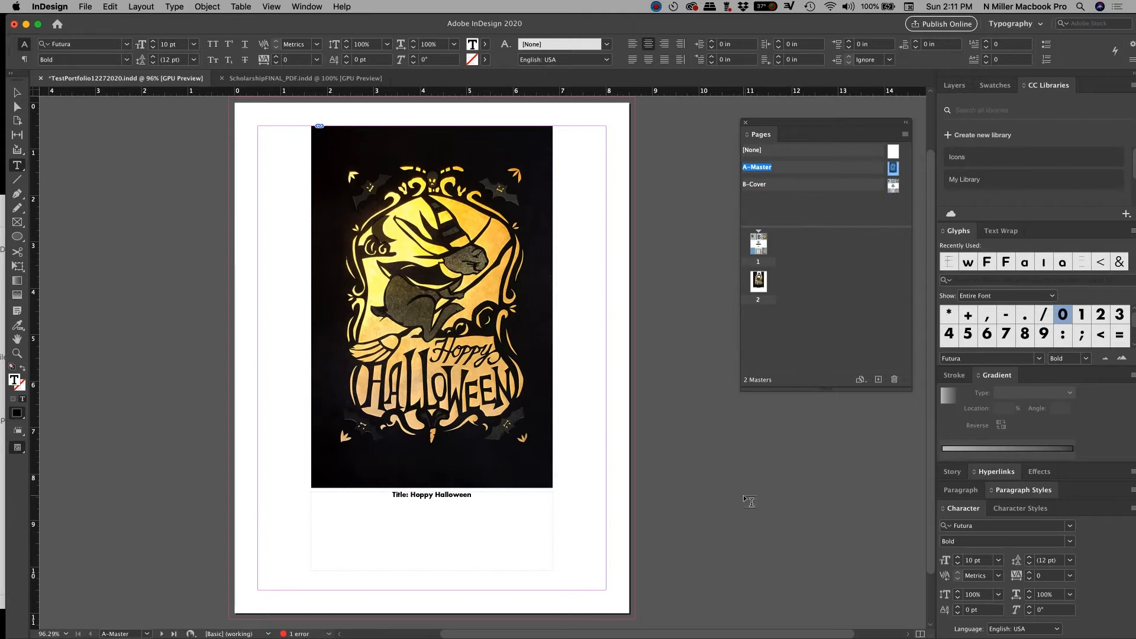
pyautogui.click(127, 60)
pyautogui.click(112, 199)
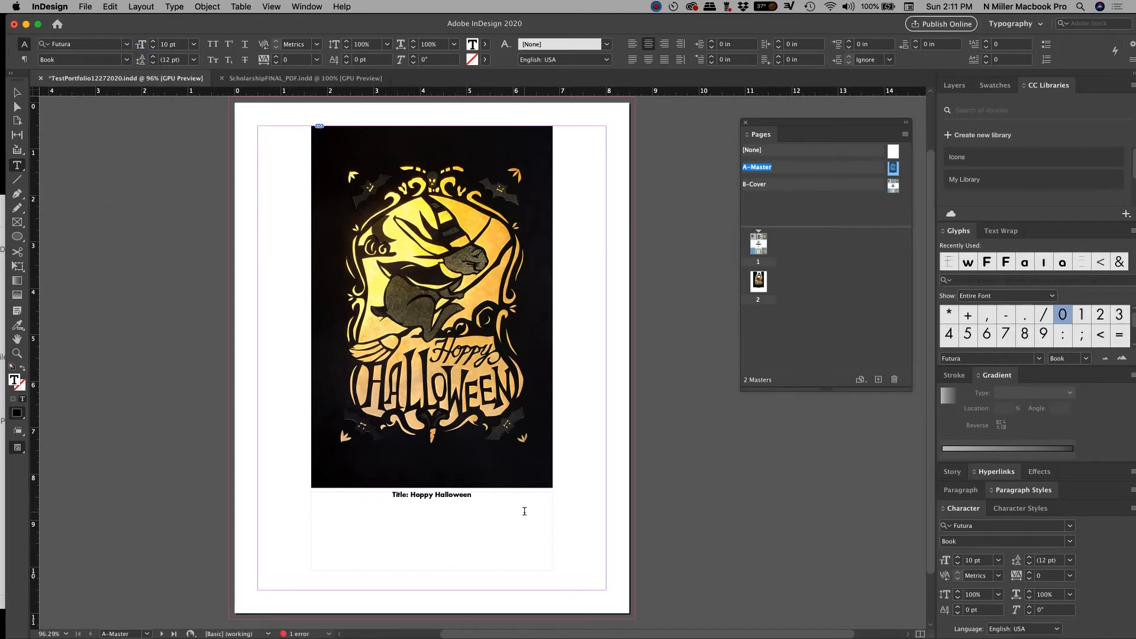
# Step: Add the line 'Medium: cut paper, light, and glue' and set it to 8 pt
pyautogui.write('Medium: ')
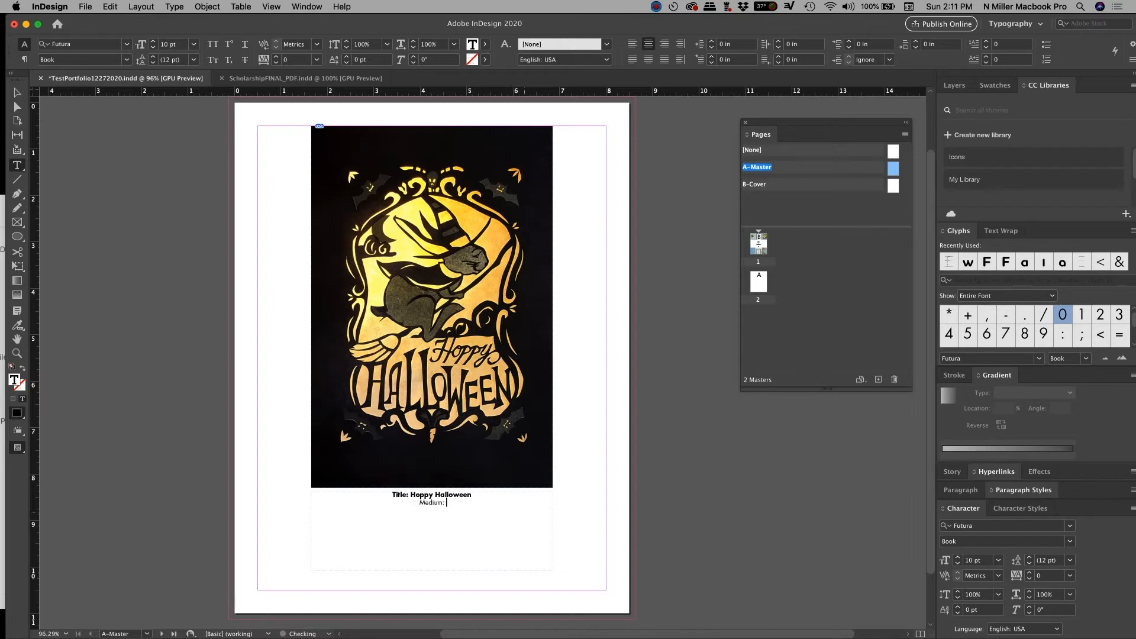
pyautogui.write('cut paper, light')
pyautogui.write(', and glue')
pyautogui.click(463, 509)
pyautogui.tripleClick(463, 509)
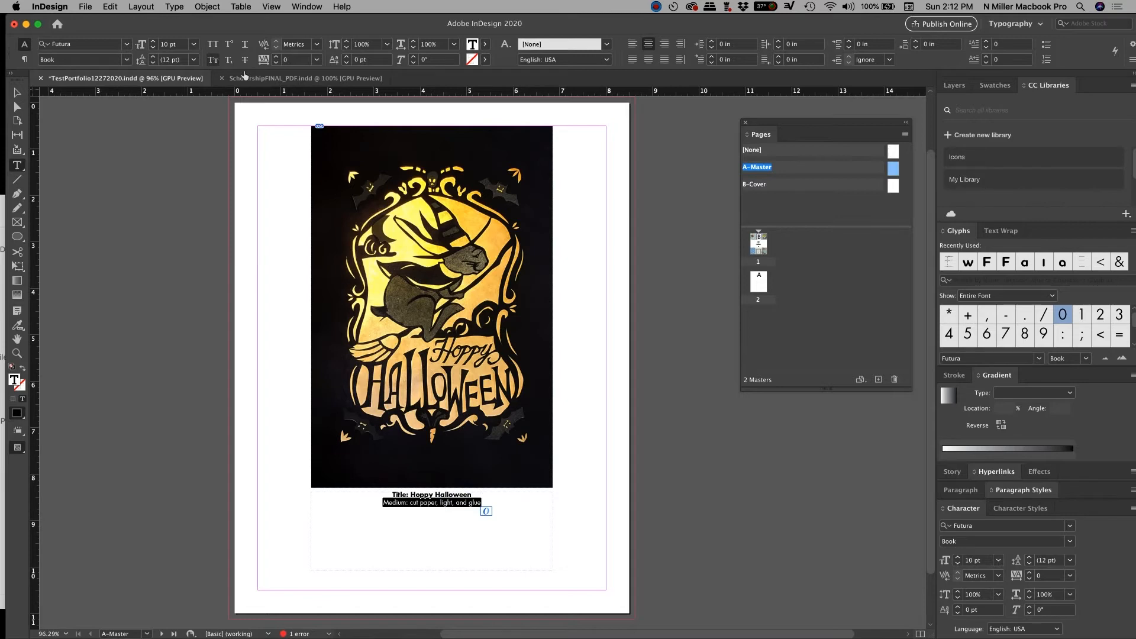
pyautogui.tripleClick(442, 502)
pyautogui.tripleClick(178, 45)
pyautogui.write('8')
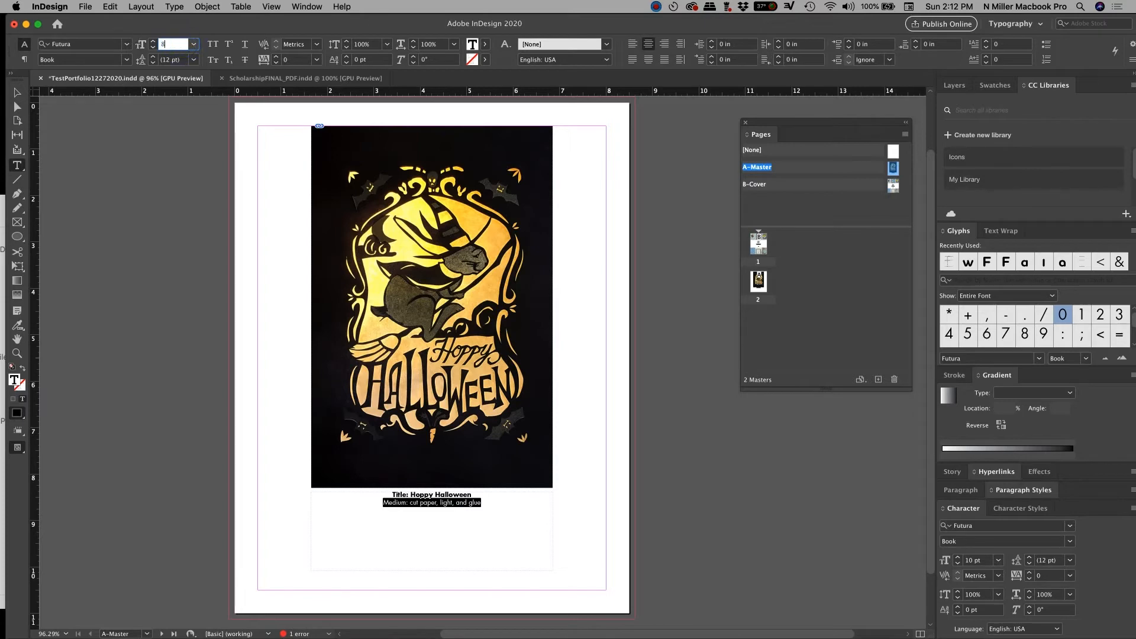
pyautogui.press('Return')
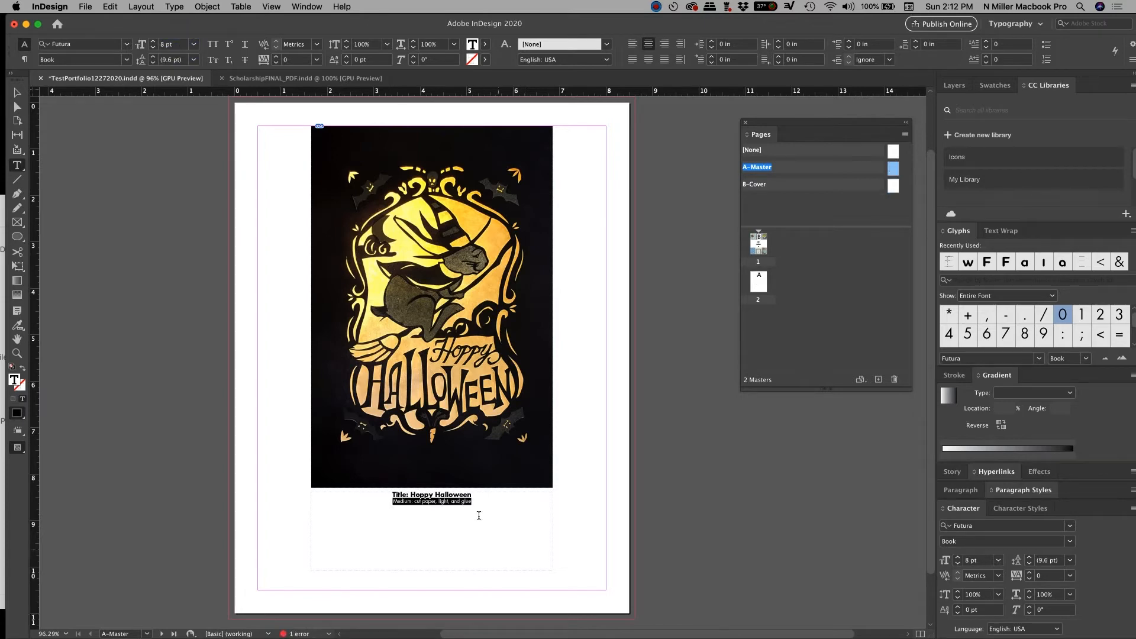
# Step: Loosen the leading between the title and Medium lines
pyautogui.press('super+a')
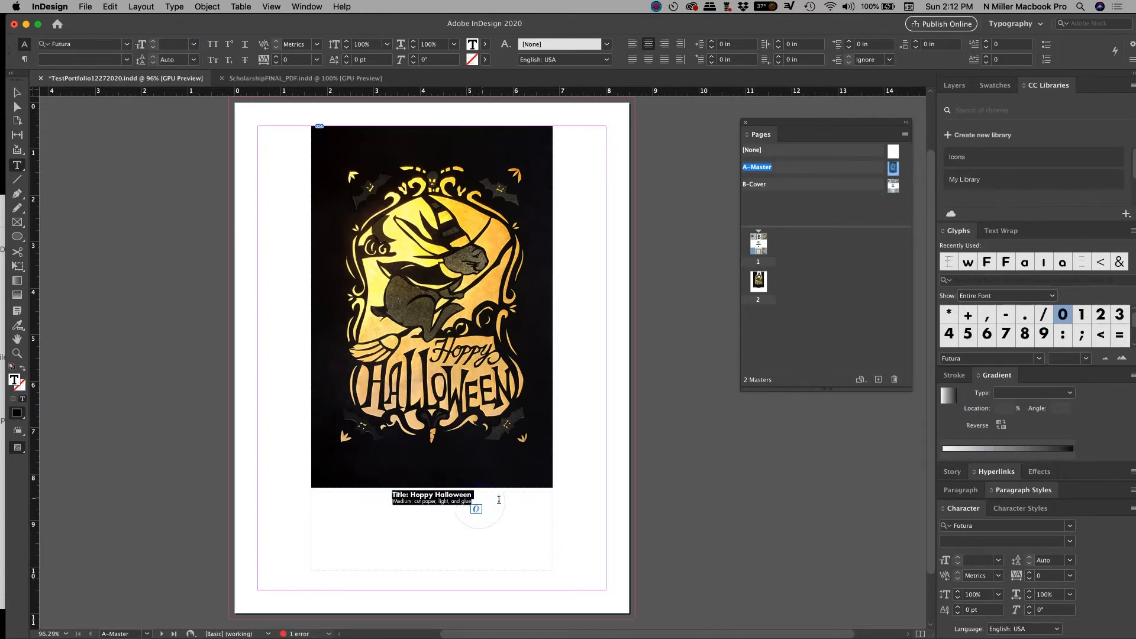
pyautogui.hotkey('alt', 'Down')
pyautogui.hotkey('alt', 'Down')
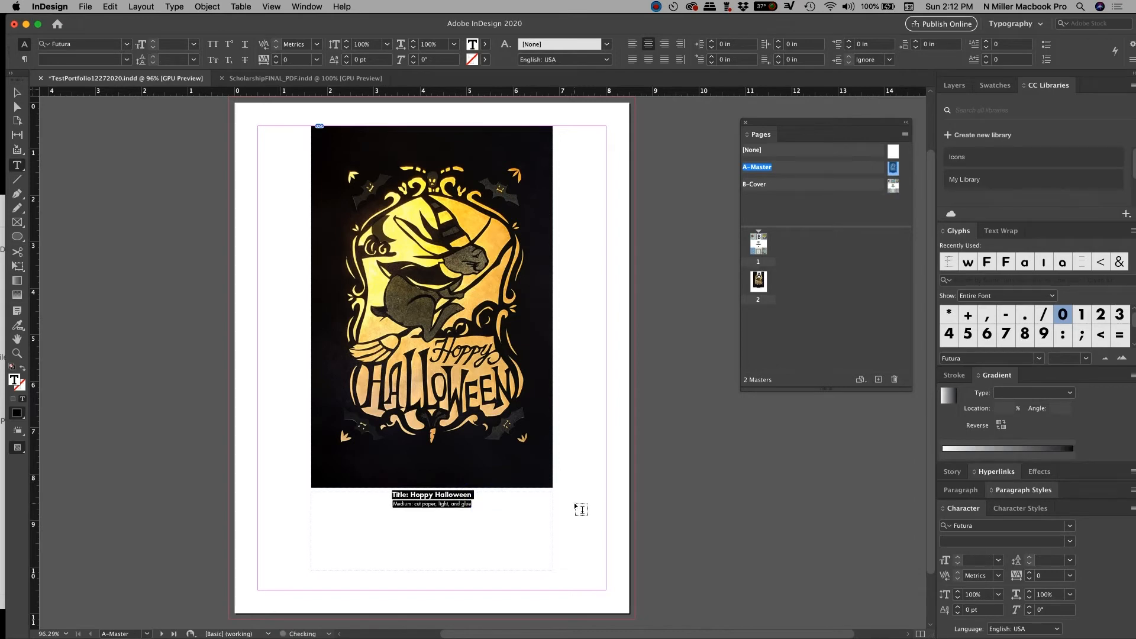
pyautogui.click(512, 524)
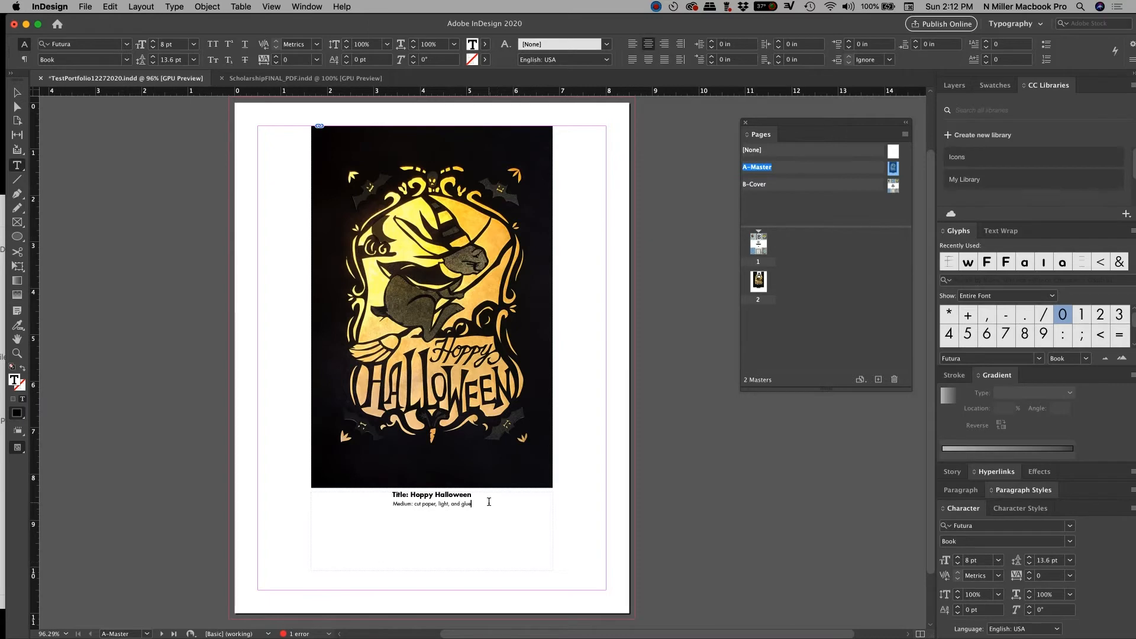
pyautogui.press('Return')
pyautogui.press('BackSpace')
# Step: Fit the caption frame tightly around its two text lines
pyautogui.click(17, 93)
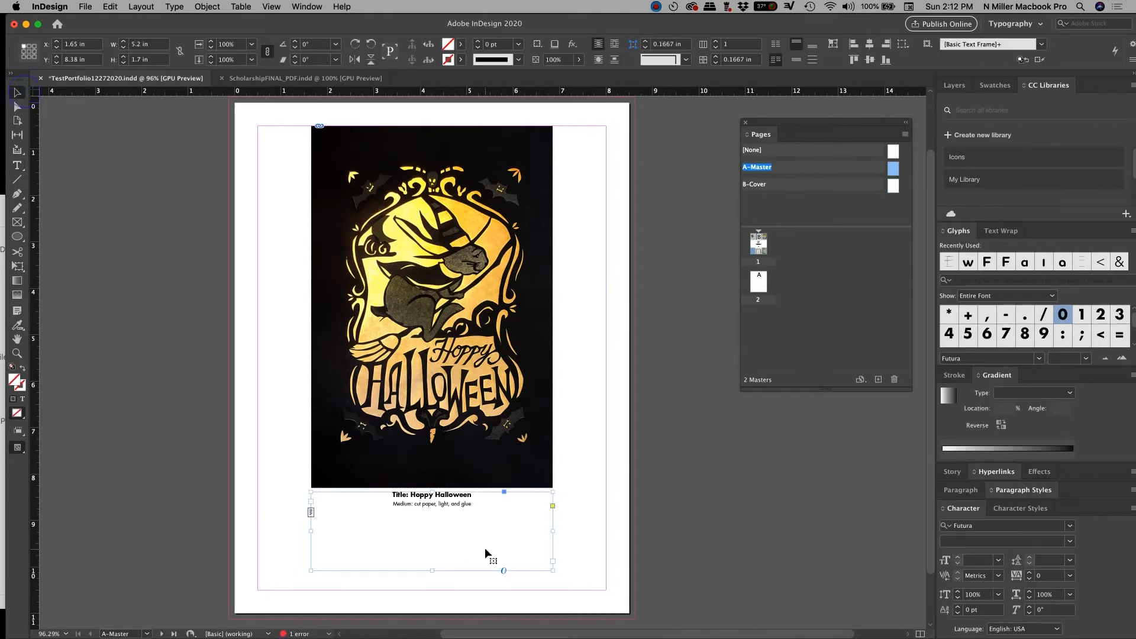
pyautogui.press('super+alt+c')
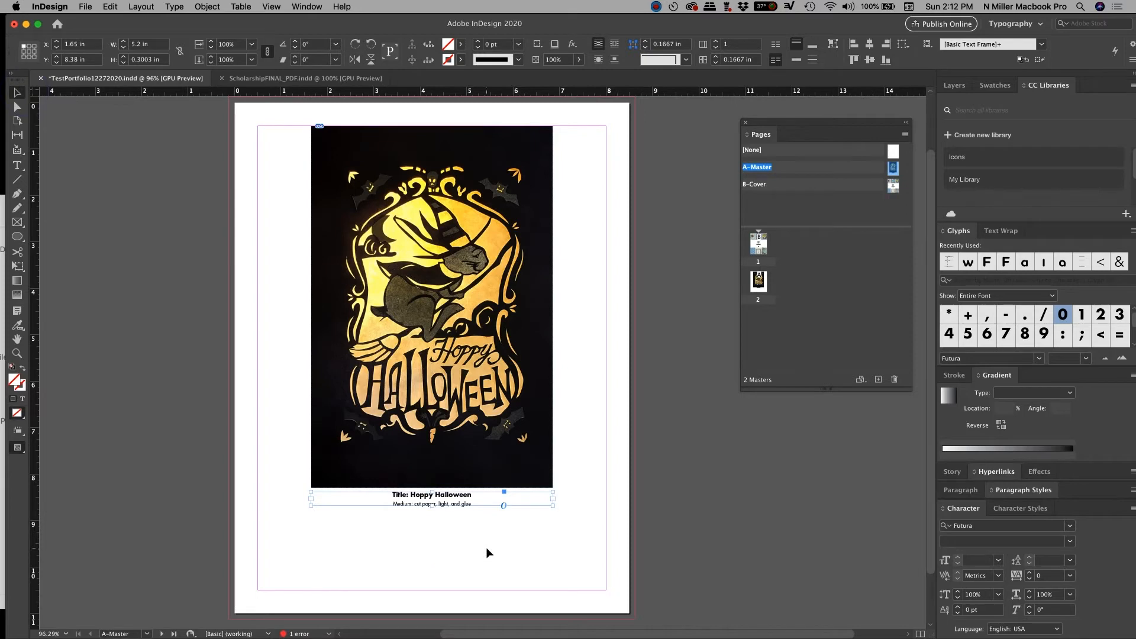
pyautogui.click(485, 549)
pyautogui.click(465, 500)
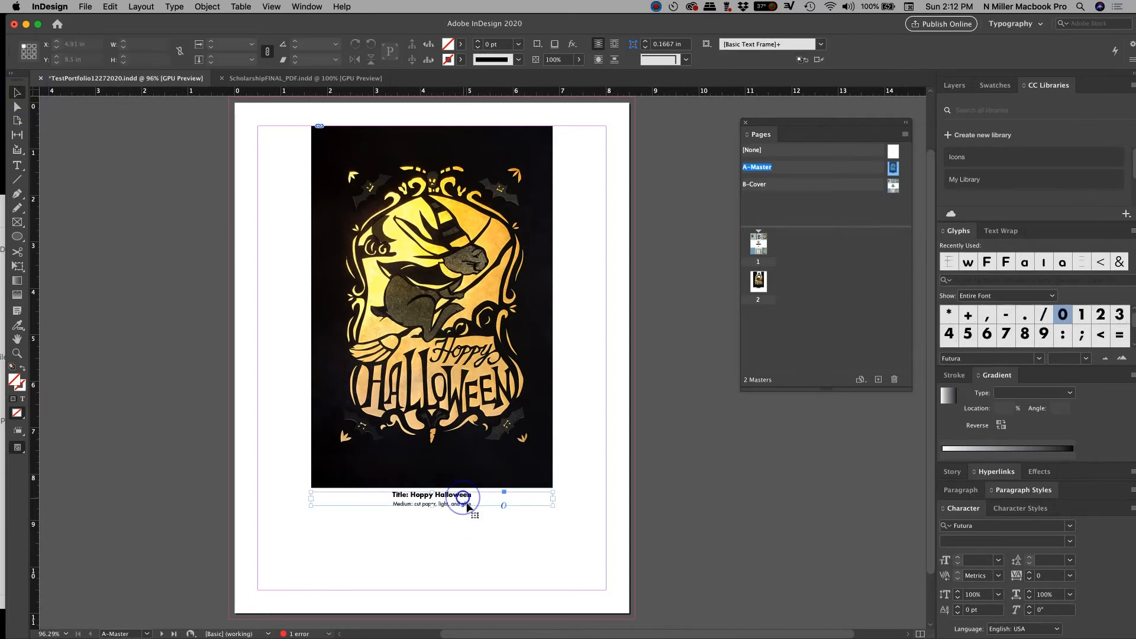
pyautogui.click(452, 538)
pyautogui.click(436, 502)
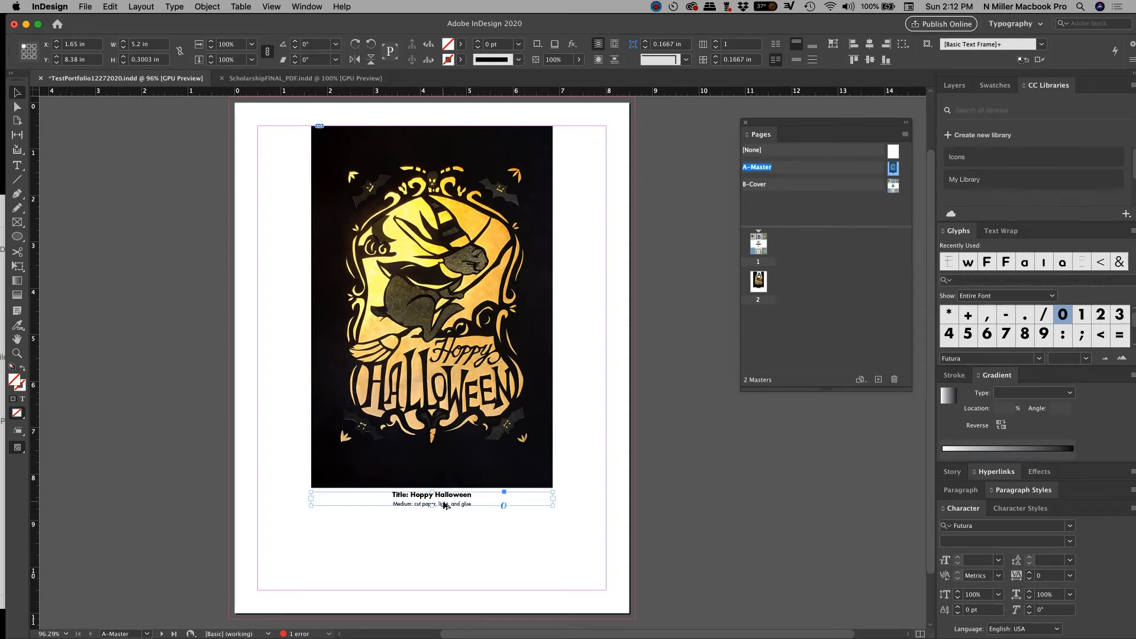
# Step: Duplicate the caption to the page bottom and delete the title line from the copy
pyautogui.moveTo(446, 501); pyautogui.dragTo(448, 590)
pyautogui.click(17, 167)
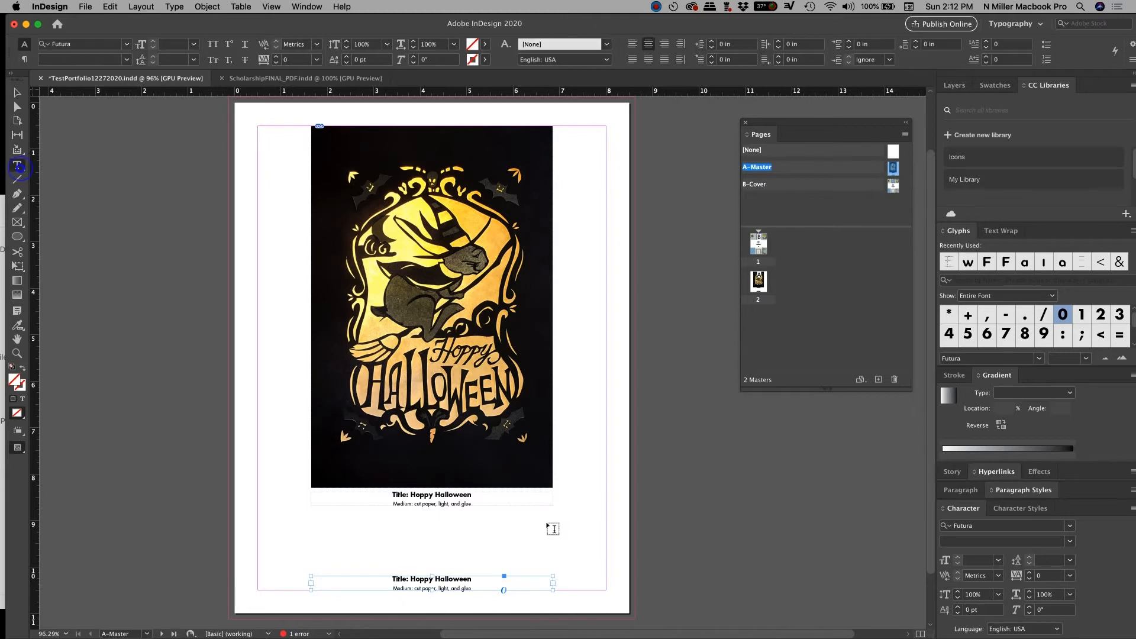
pyautogui.tripleClick(436, 585)
pyautogui.tripleClick(447, 579)
pyautogui.press('BackSpace')
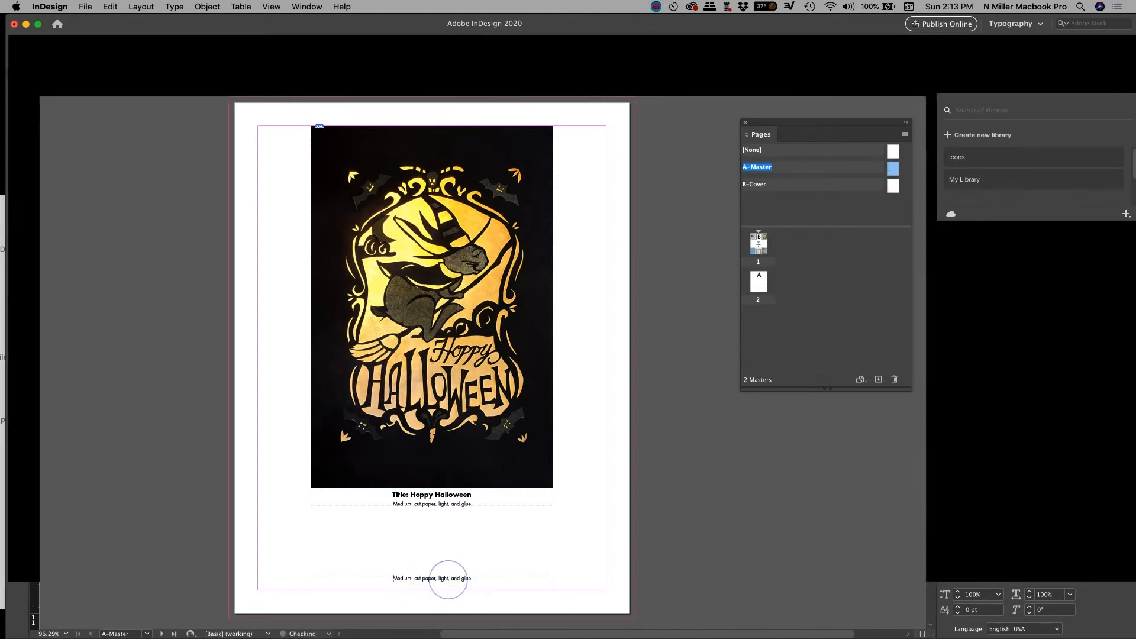
pyautogui.click(16, 93)
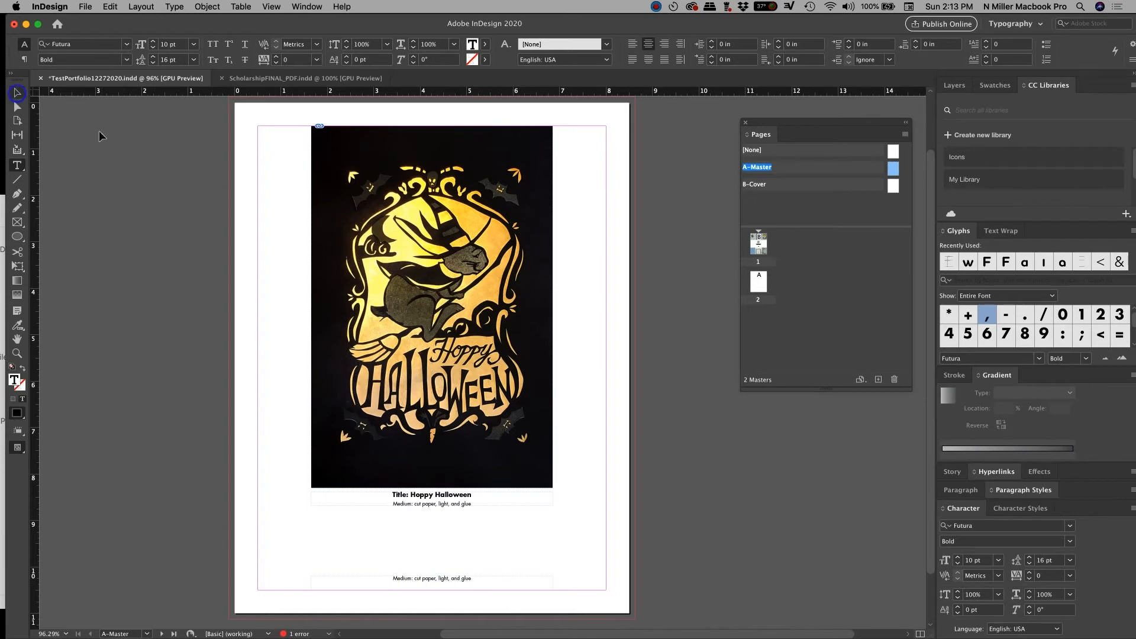
pyautogui.moveTo(440, 588); pyautogui.dragTo(448, 591)
pyautogui.press('super+z')
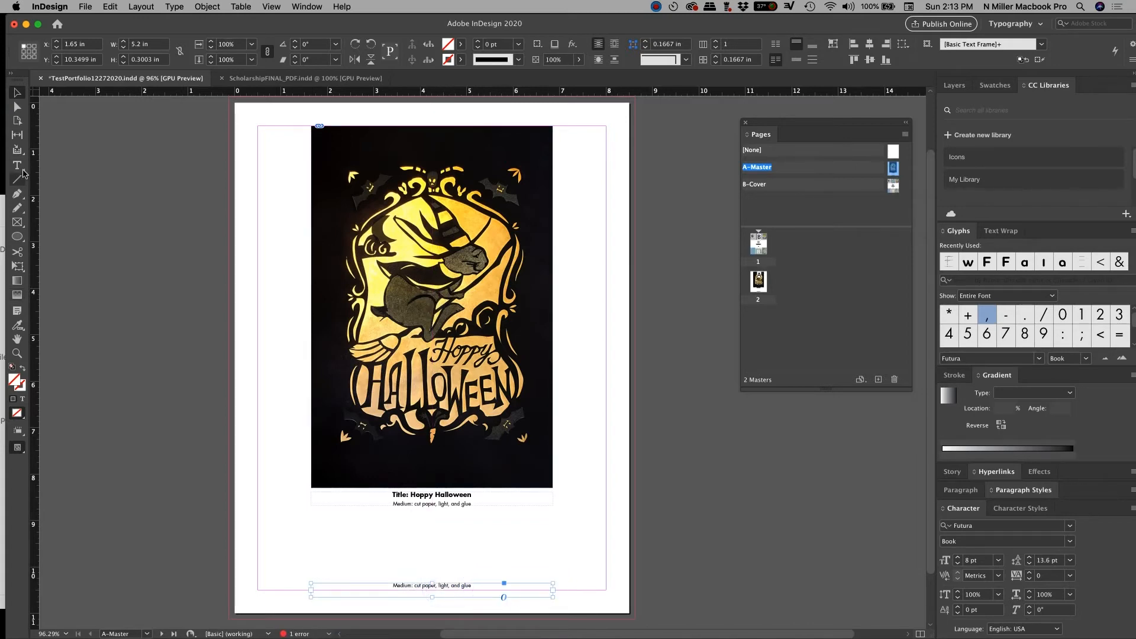
# Step: Replace the bottom line with the artist's website and e-mail address, separated by a vertical bar
pyautogui.click(17, 166)
pyautogui.click(459, 589)
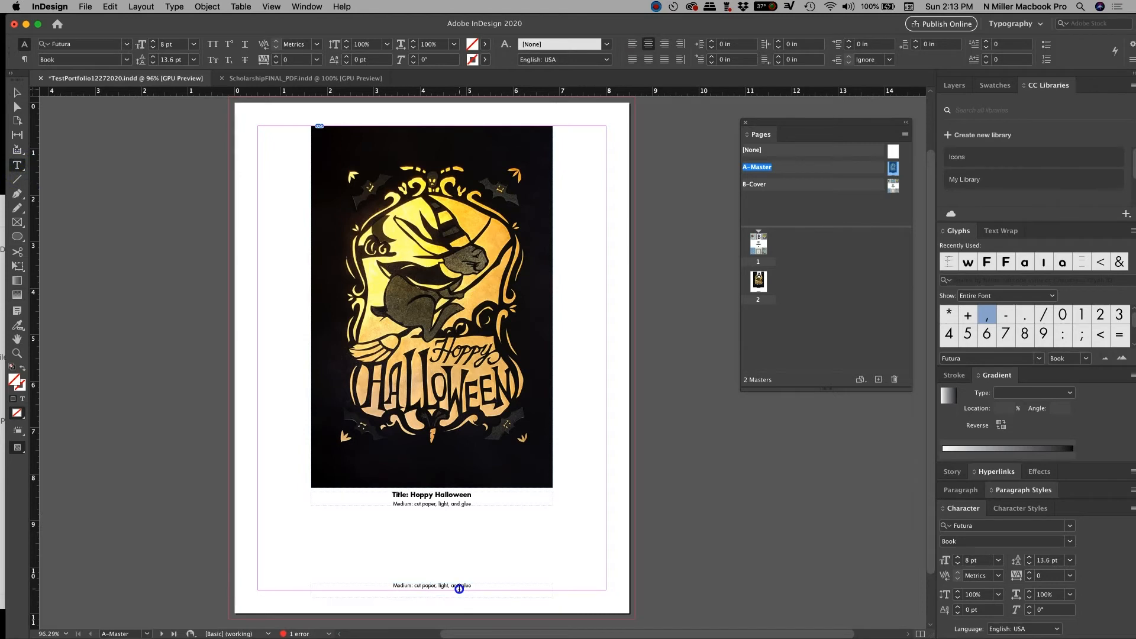
pyautogui.tripleClick(459, 589)
pyautogui.write('www')
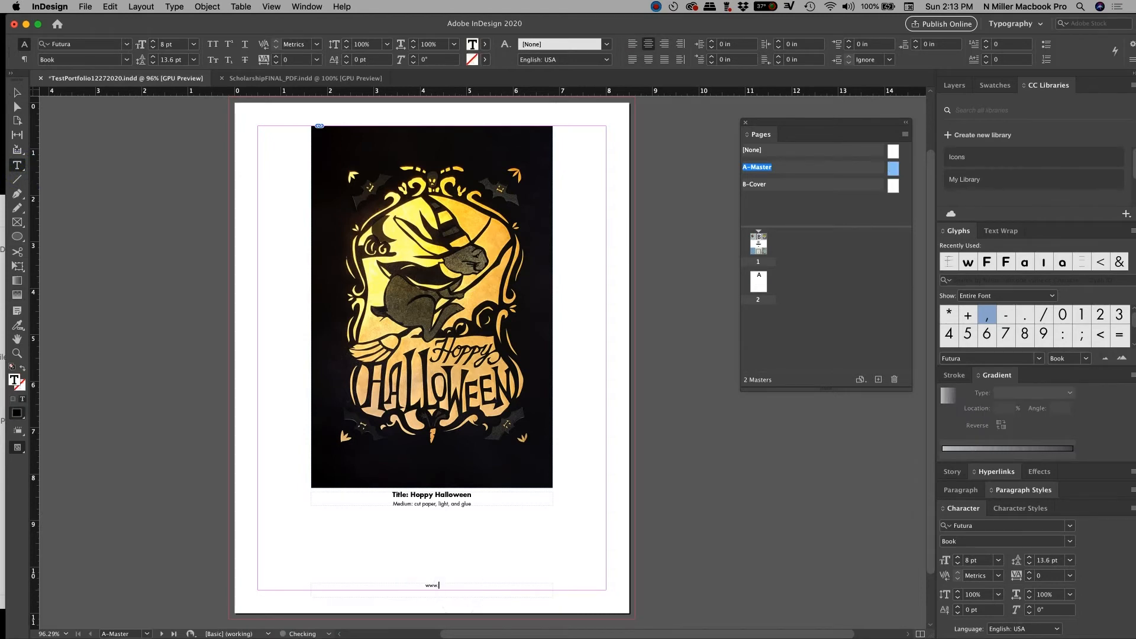
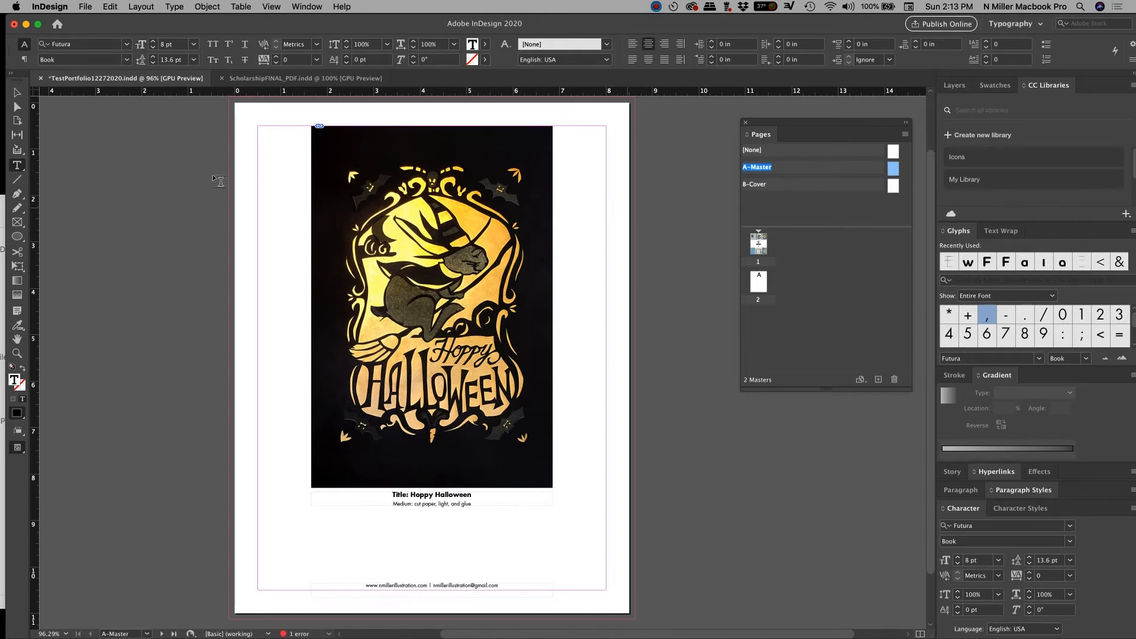
pyautogui.click(14, 91)
pyautogui.click(78, 156)
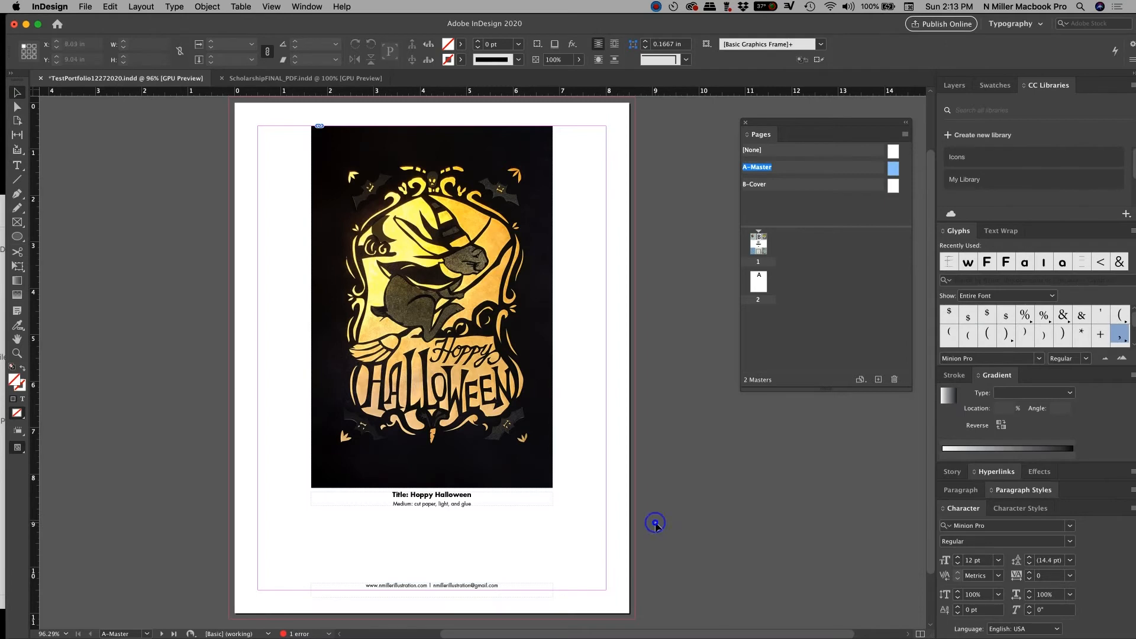
# Step: Nudge the website footer frame down slightly on the A-Master
pyautogui.scroll(-2, 651, 527)
pyautogui.click(492, 559)
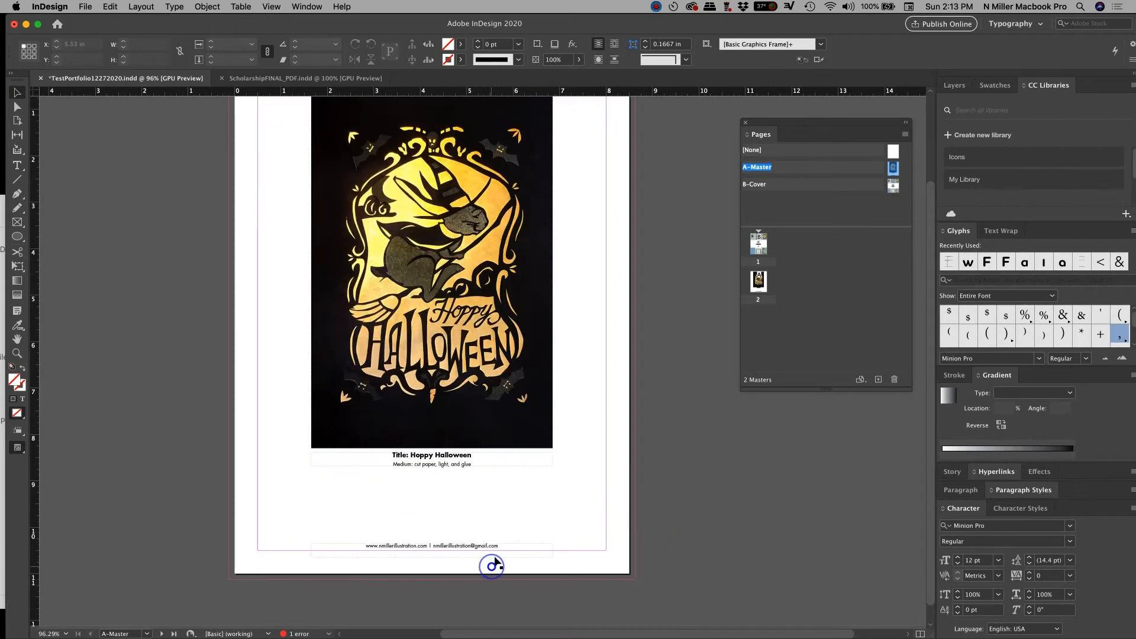
pyautogui.press('Down')
pyautogui.press('Down')
pyautogui.press('Down')
pyautogui.press('Down')
pyautogui.press('Down')
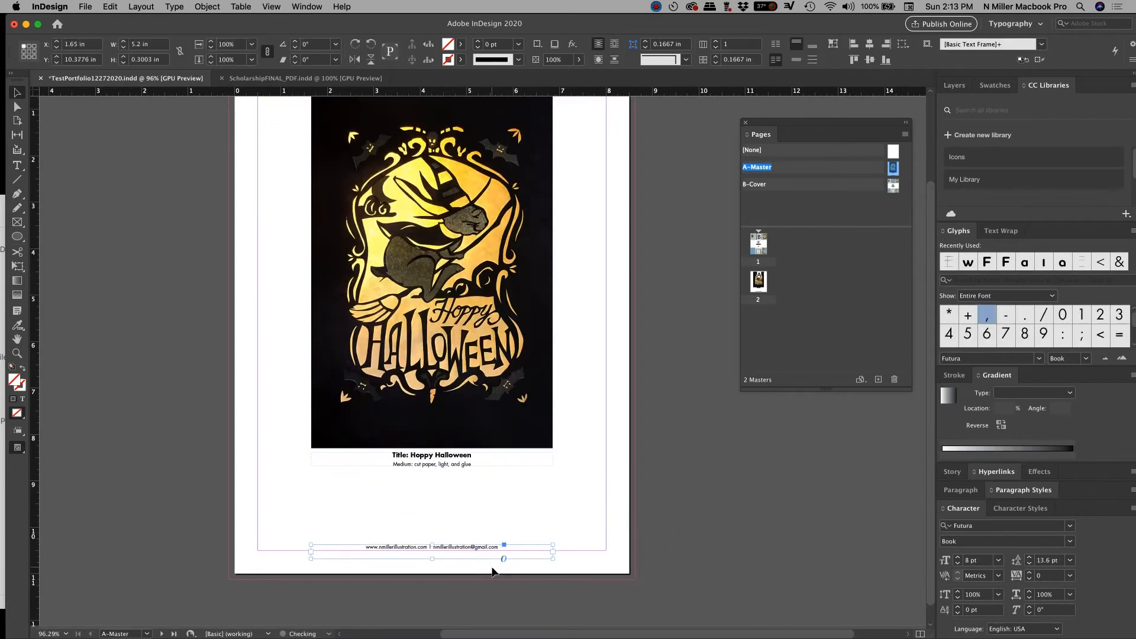
pyautogui.click(648, 561)
# Step: In Preview mode, move the Halloween artwork and its caption down together to start at 1.26 in
pyautogui.scroll(2, 651, 562)
pyautogui.press('w')
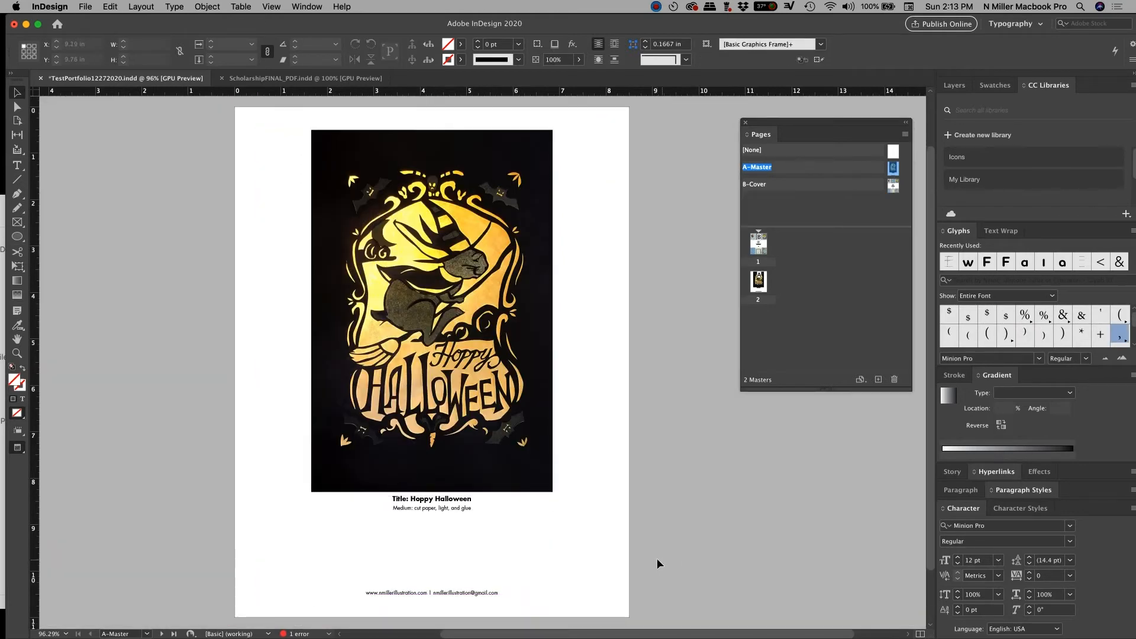
pyautogui.moveTo(290, 359); pyautogui.dragTo(545, 568)
pyautogui.moveTo(468, 449); pyautogui.dragTo(487, 472)
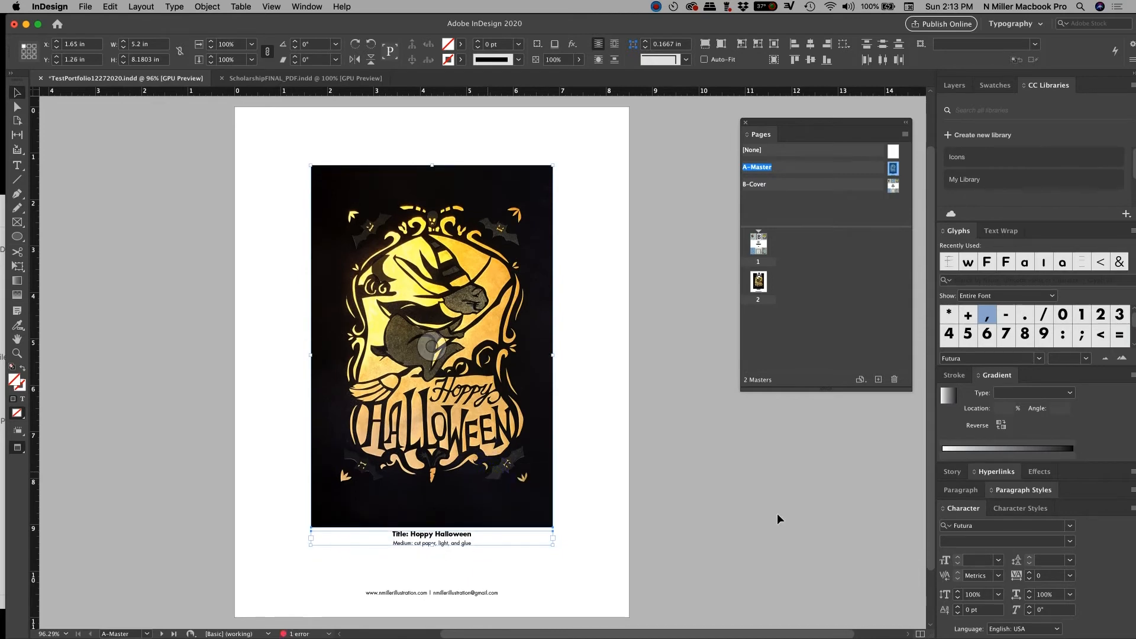
pyautogui.click(677, 454)
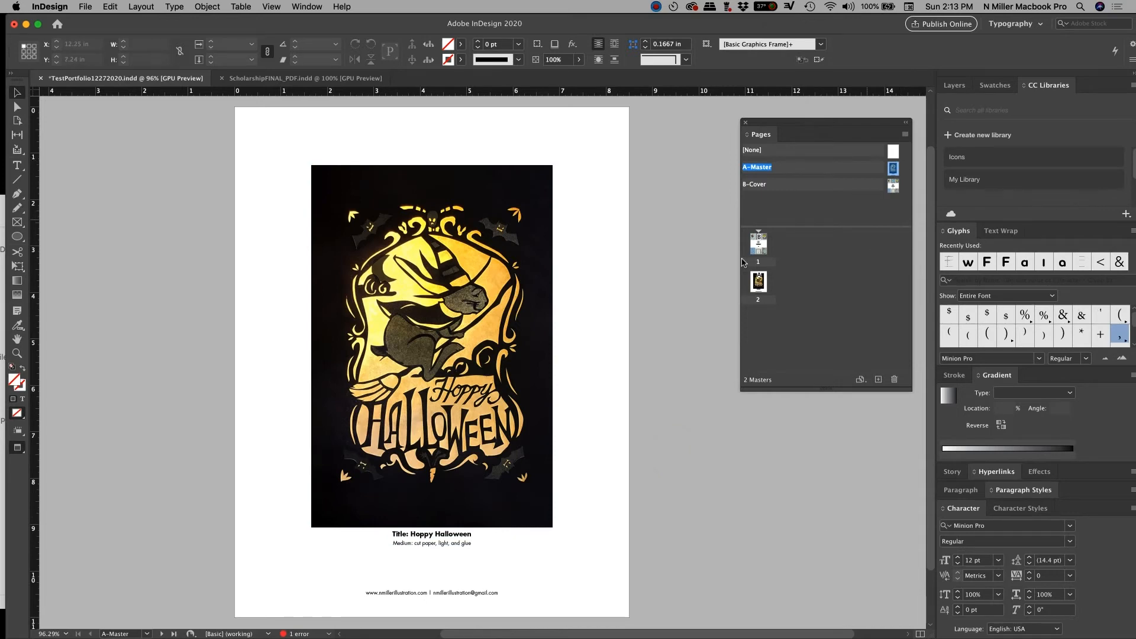
# Step: Add page 3 based on the A-Master right after page 2
pyautogui.doubleClick(760, 283)
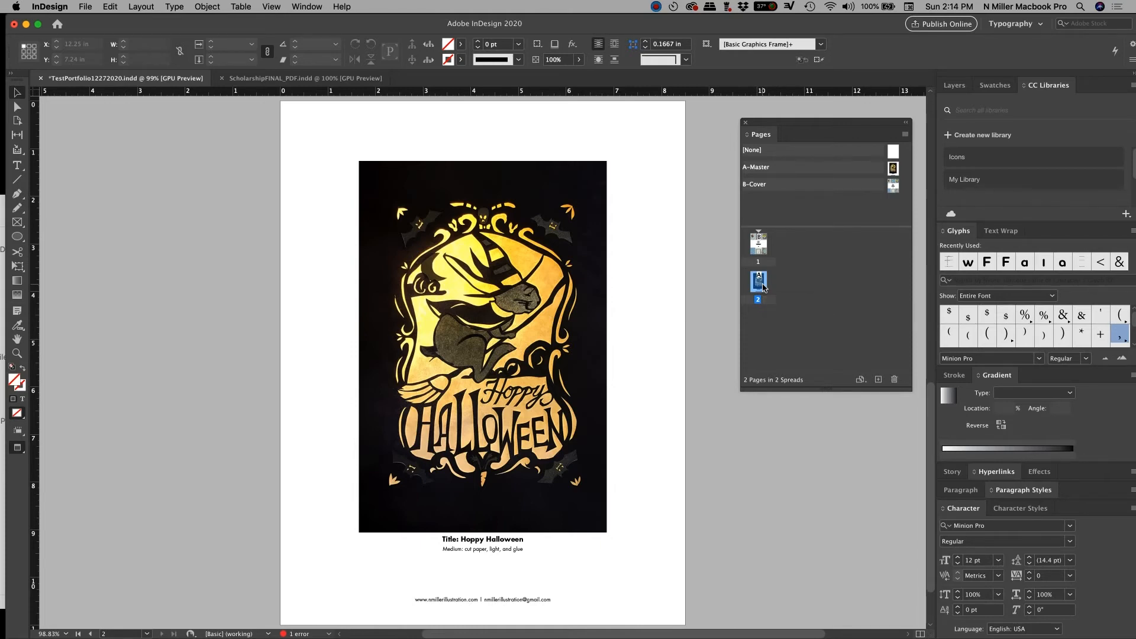
pyautogui.moveTo(893, 170); pyautogui.dragTo(778, 331)
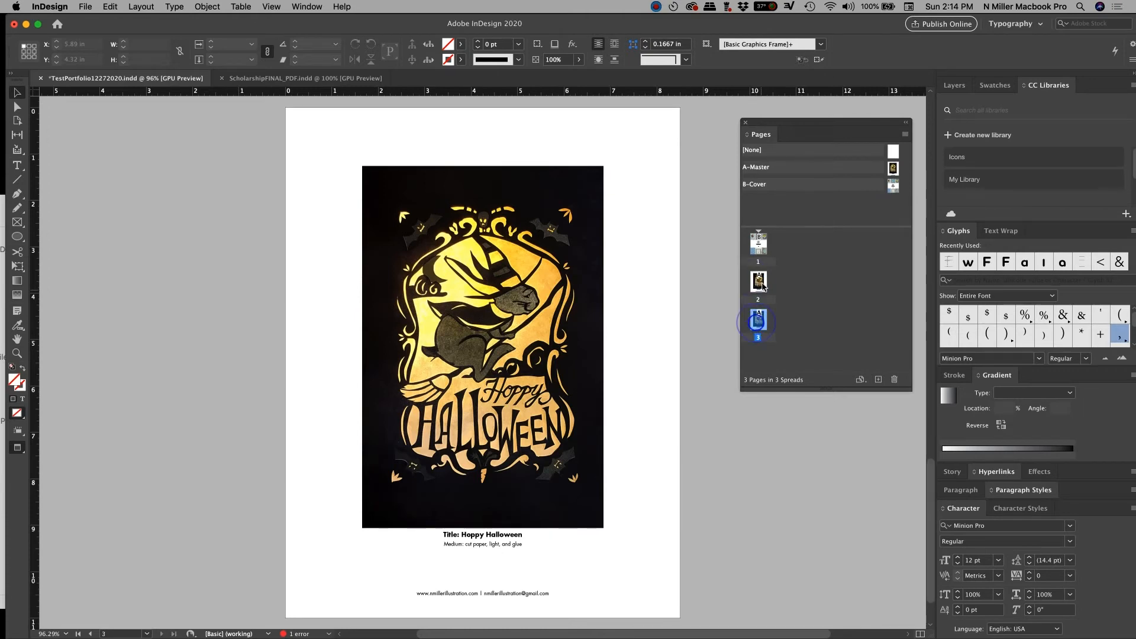
# Step: Select the master-based Halloween image frame on page 3, overriding it from the A-Master
pyautogui.click(759, 320)
pyautogui.click(662, 355)
pyautogui.click(482, 571)
pyautogui.click(451, 477)
pyautogui.click(483, 506)
pyautogui.click(300, 423)
pyautogui.click(546, 565)
pyautogui.click(518, 452)
pyautogui.click(476, 500)
pyautogui.click(523, 396)
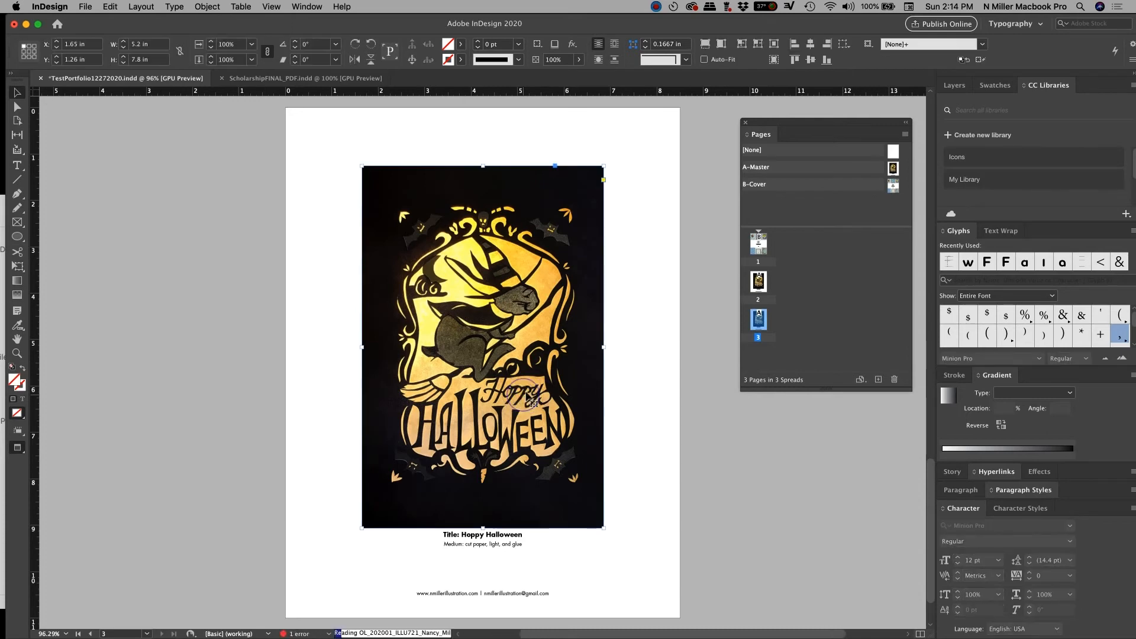
pyautogui.click(632, 419)
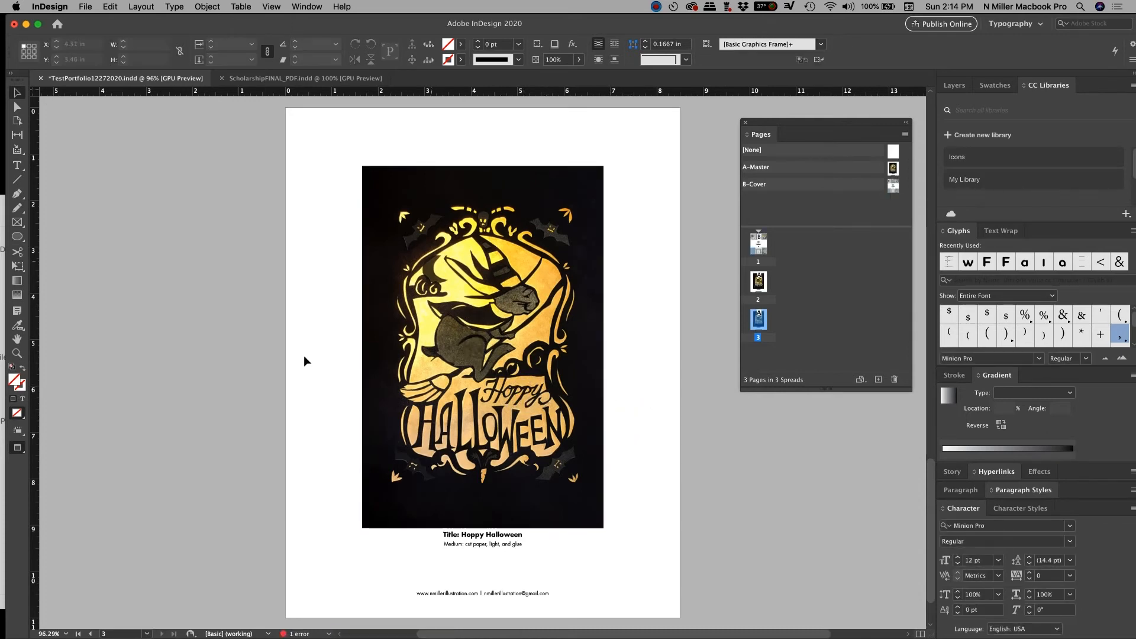
pyautogui.click(441, 388)
pyautogui.click(526, 392)
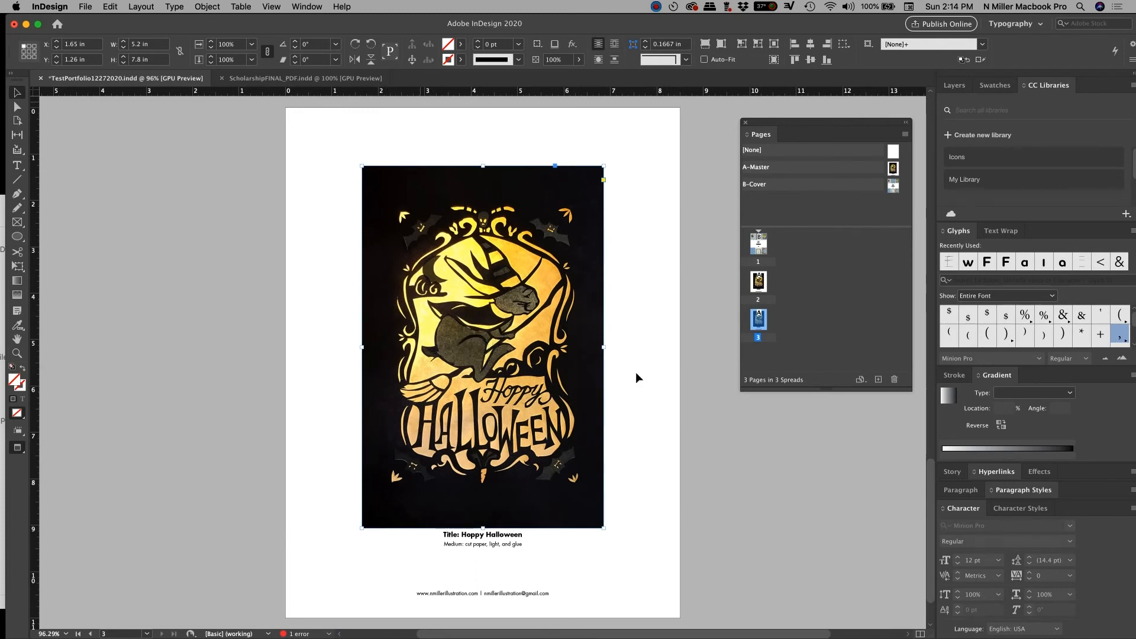
pyautogui.click(648, 382)
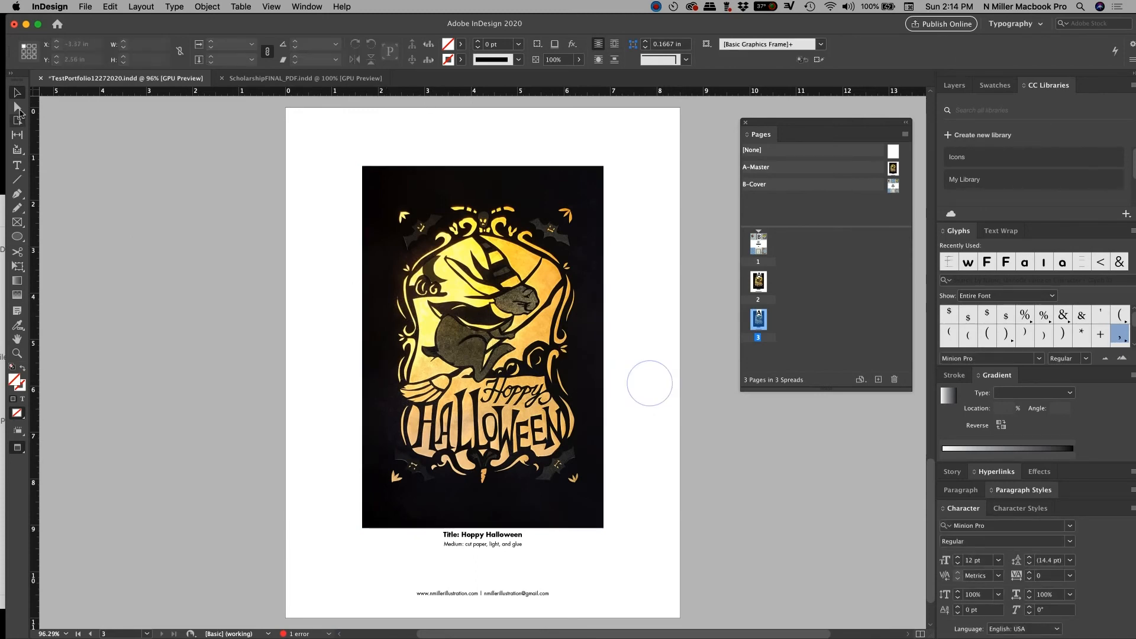
# Step: Select the Halloween picture inside its frame using the Direct Selection tool
pyautogui.click(17, 107)
pyautogui.click(540, 300)
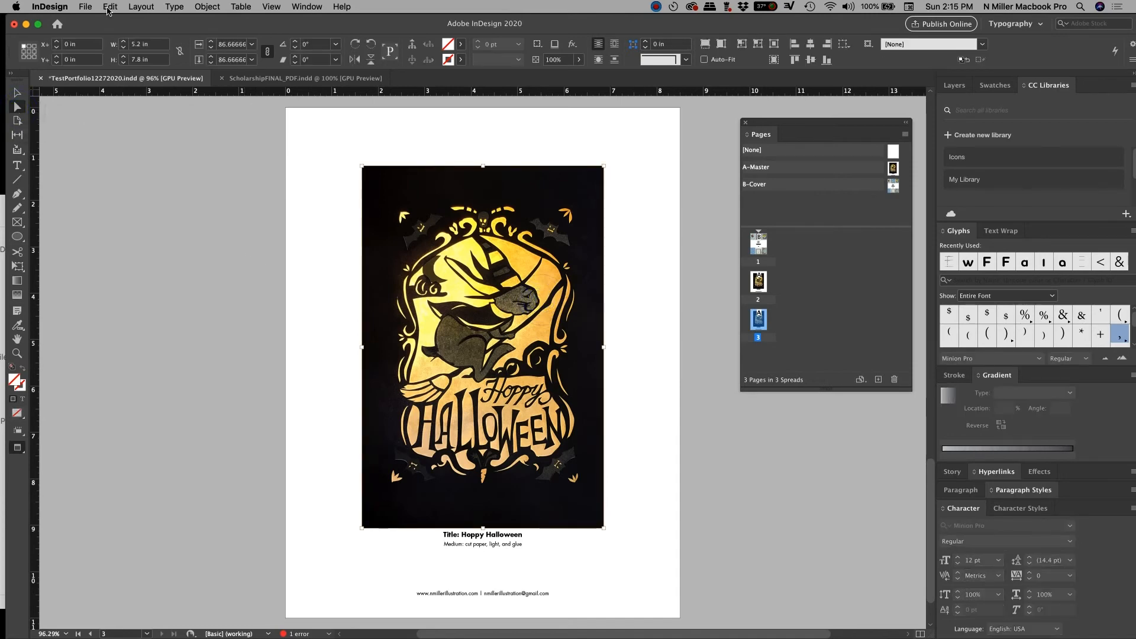
pyautogui.click(87, 10)
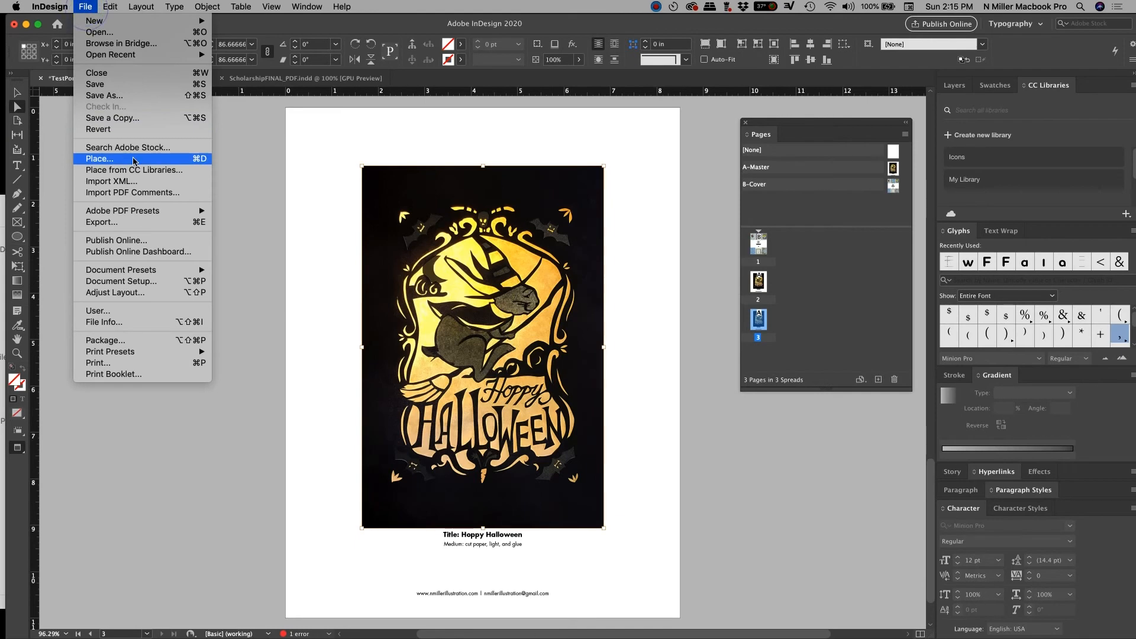
# Step: Place Exercise4_Line_10212020.psd in place of page 3's Halloween artwork, replacing the selected item
pyautogui.click(132, 159)
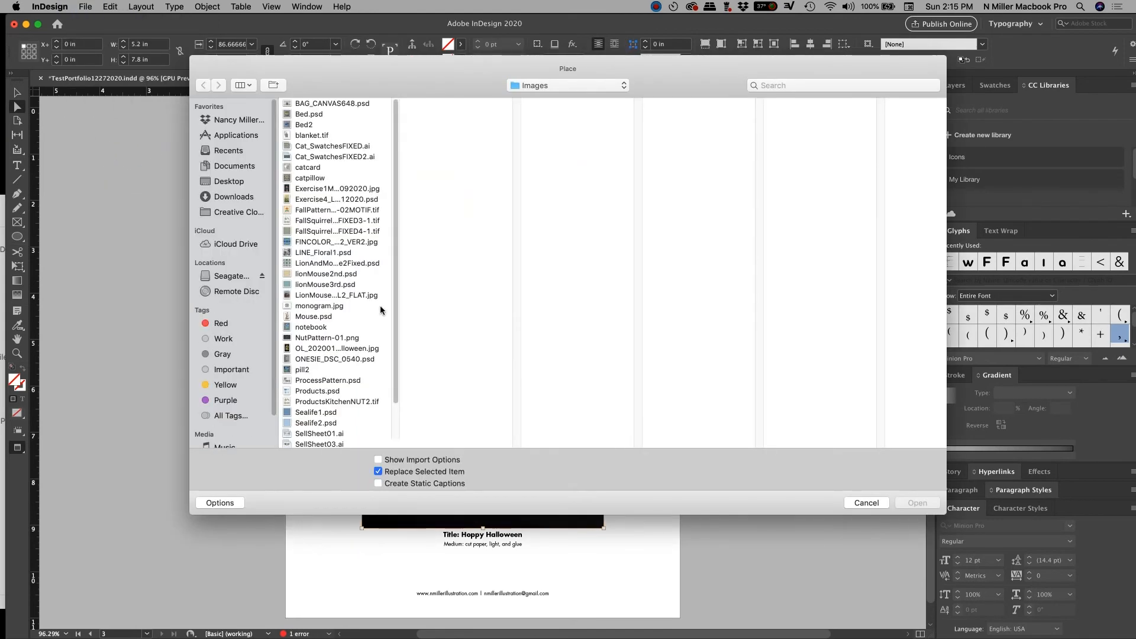
pyautogui.click(327, 287)
pyautogui.doubleClick(329, 200)
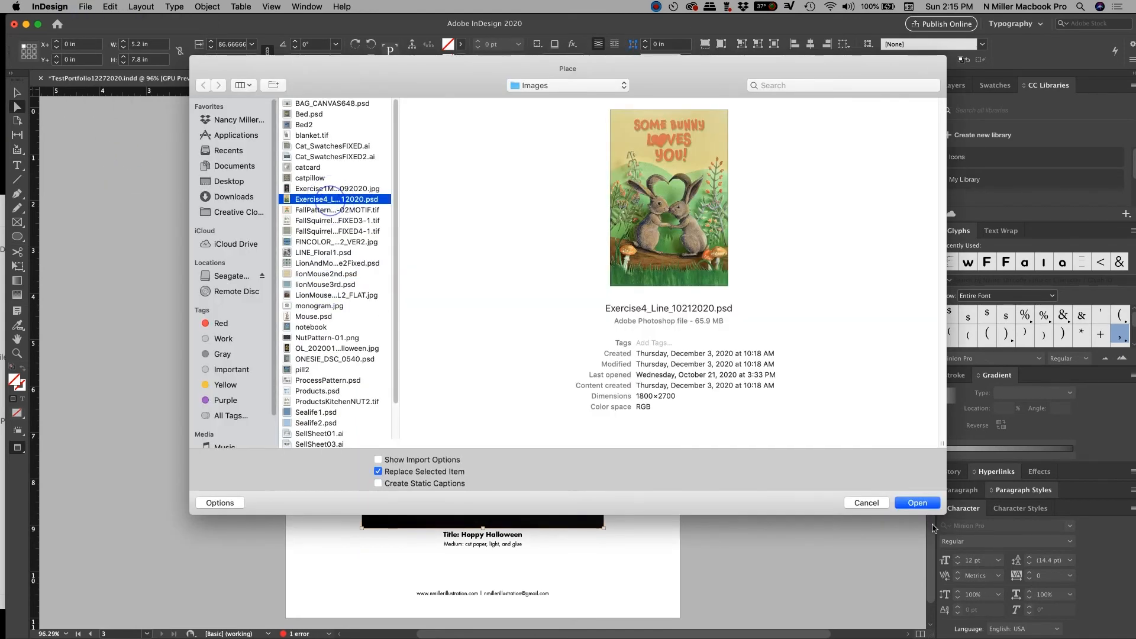
pyautogui.click(918, 503)
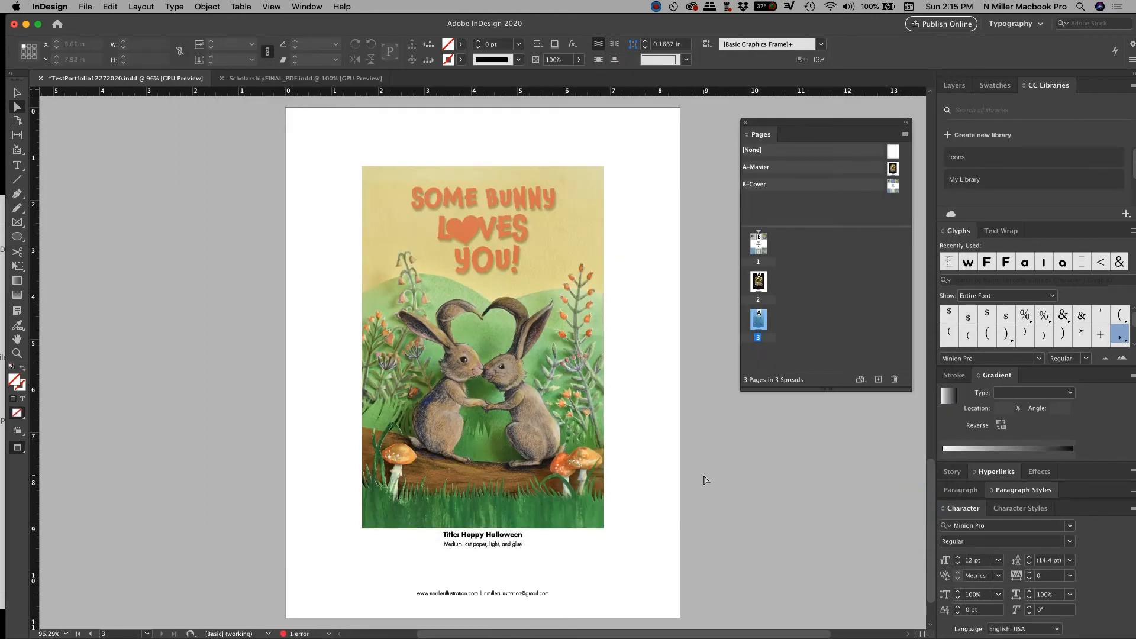
pyautogui.doubleClick(758, 282)
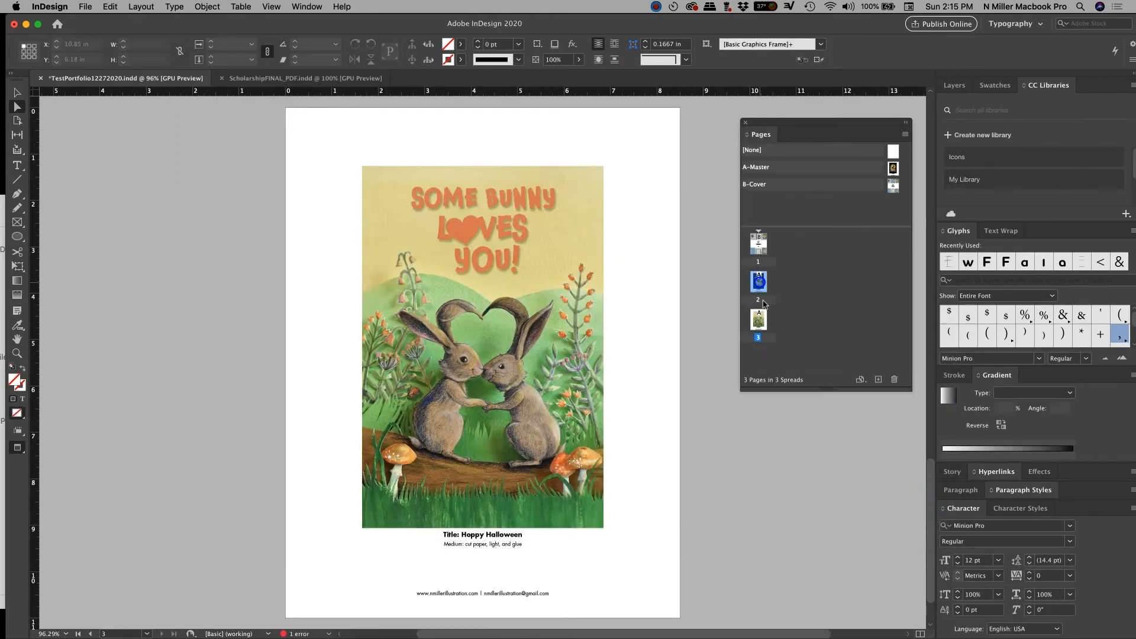
pyautogui.doubleClick(759, 322)
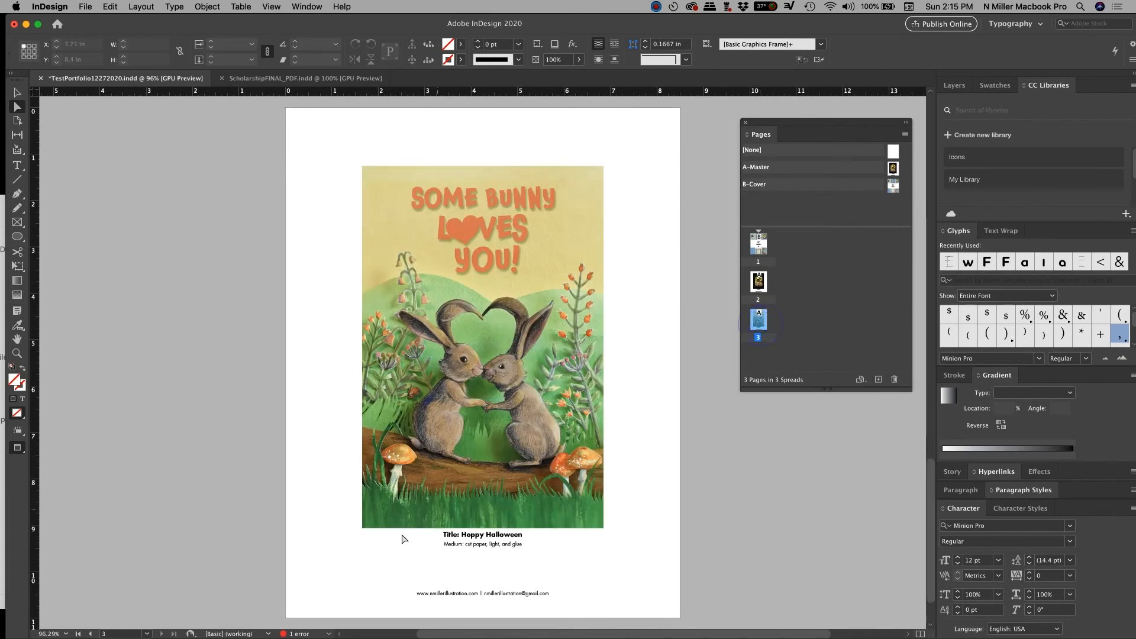
# Step: Select the caption text frame beneath the bunny artwork on page 3
pyautogui.click(17, 92)
pyautogui.click(472, 549)
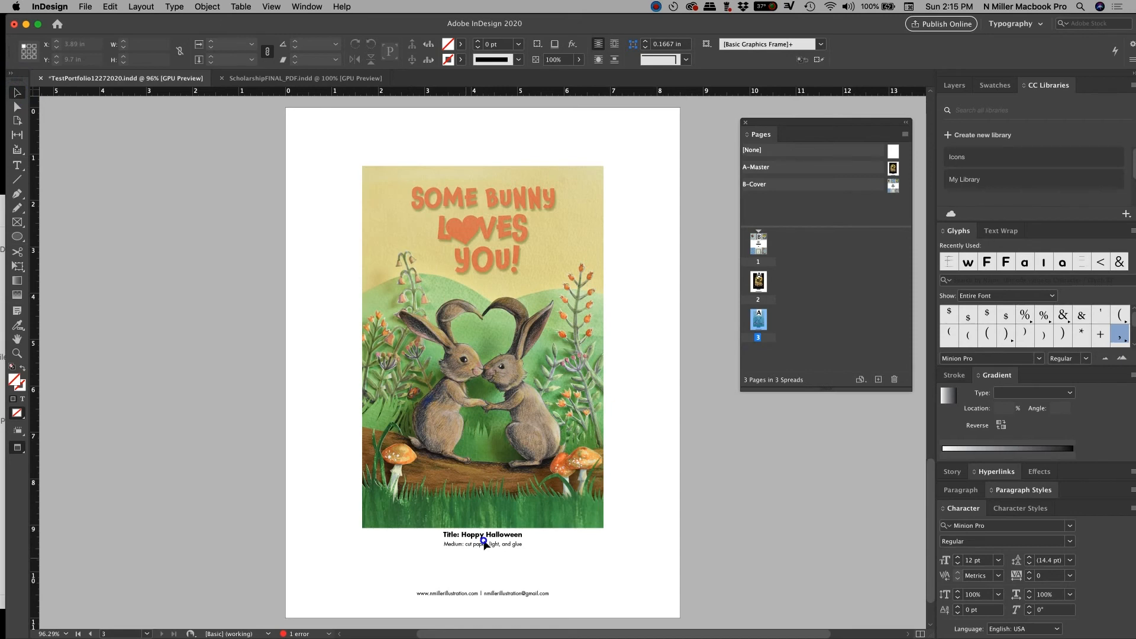
pyautogui.click(474, 545)
pyautogui.click(475, 545)
pyautogui.click(482, 538)
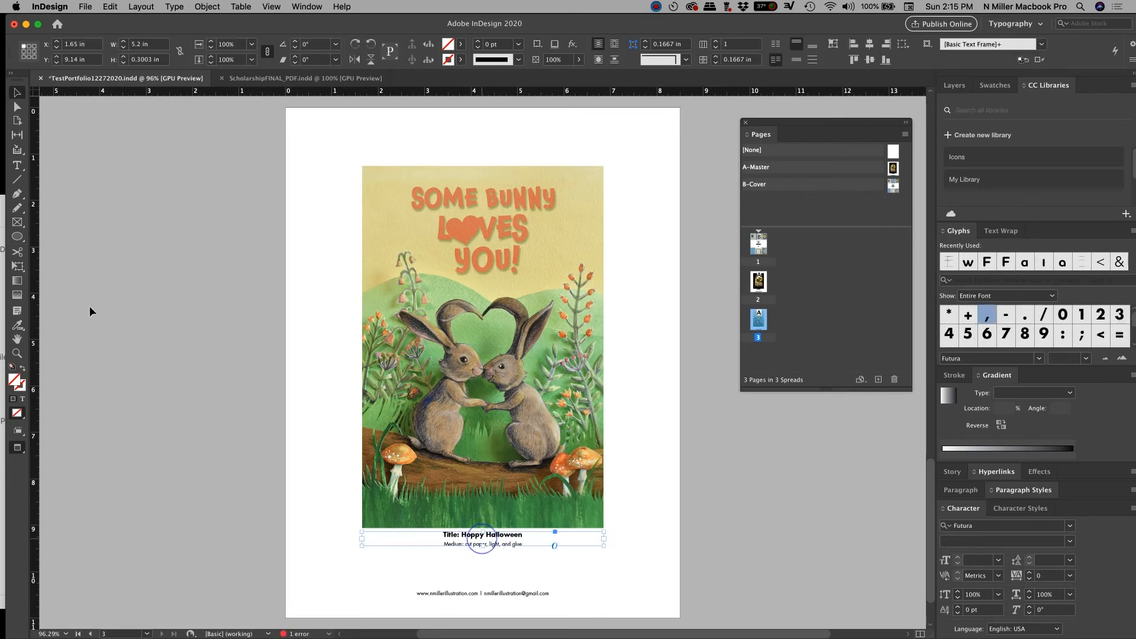
pyautogui.click(17, 165)
# Step: Change the caption title from 'Hoppy Halloween' to 'Some Bunny Loves You!'
pyautogui.click(526, 535)
pyautogui.moveTo(488, 534); pyautogui.dragTo(461, 535)
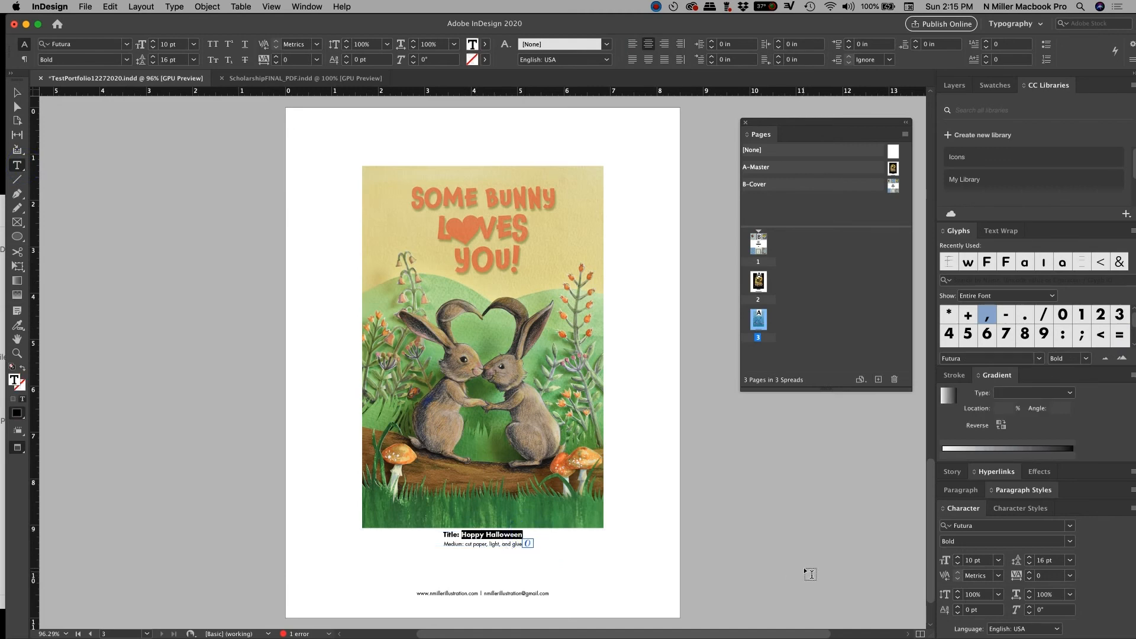
pyautogui.write('Some Bunn')
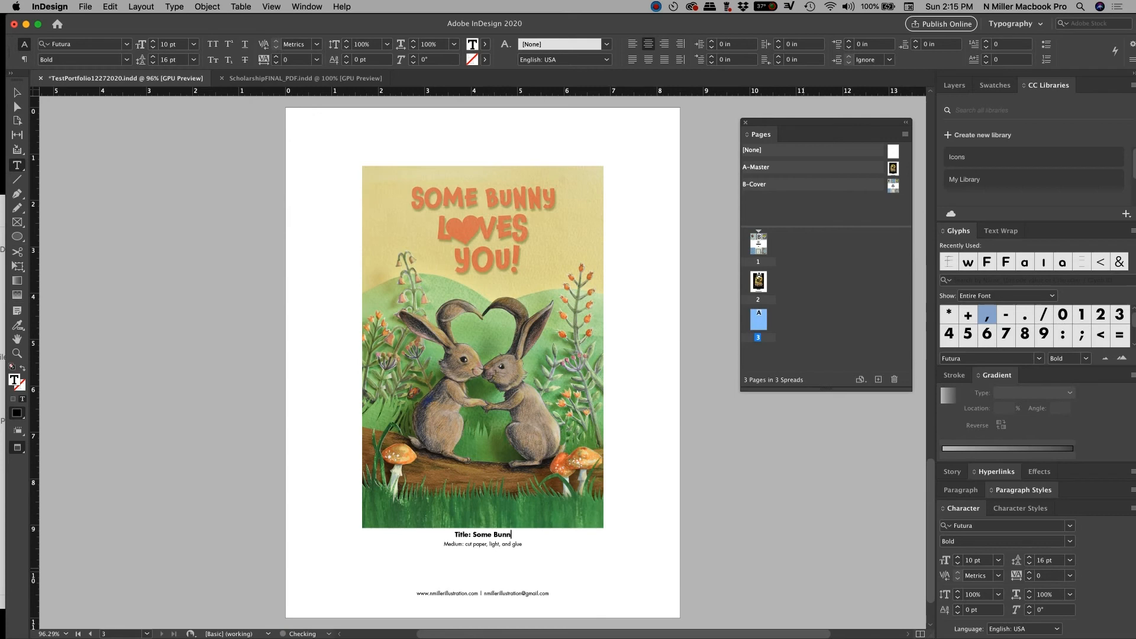
pyautogui.write('y Loves You!')
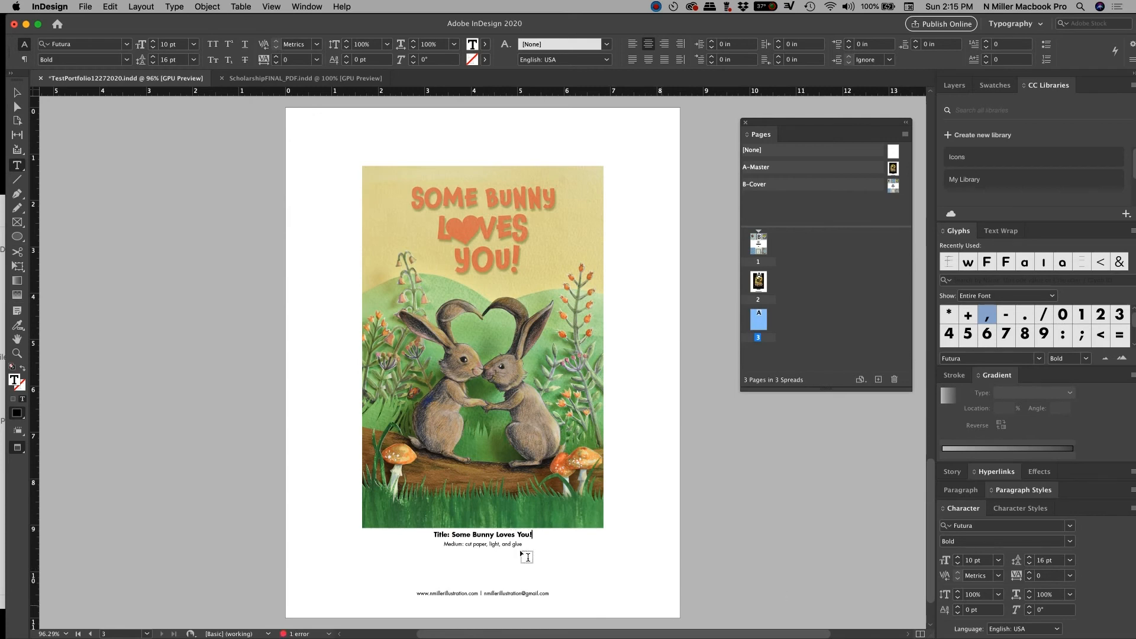
# Step: Edit the Medium line to read 'cut paper, acrylic ink, and glue'
pyautogui.doubleClick(488, 544)
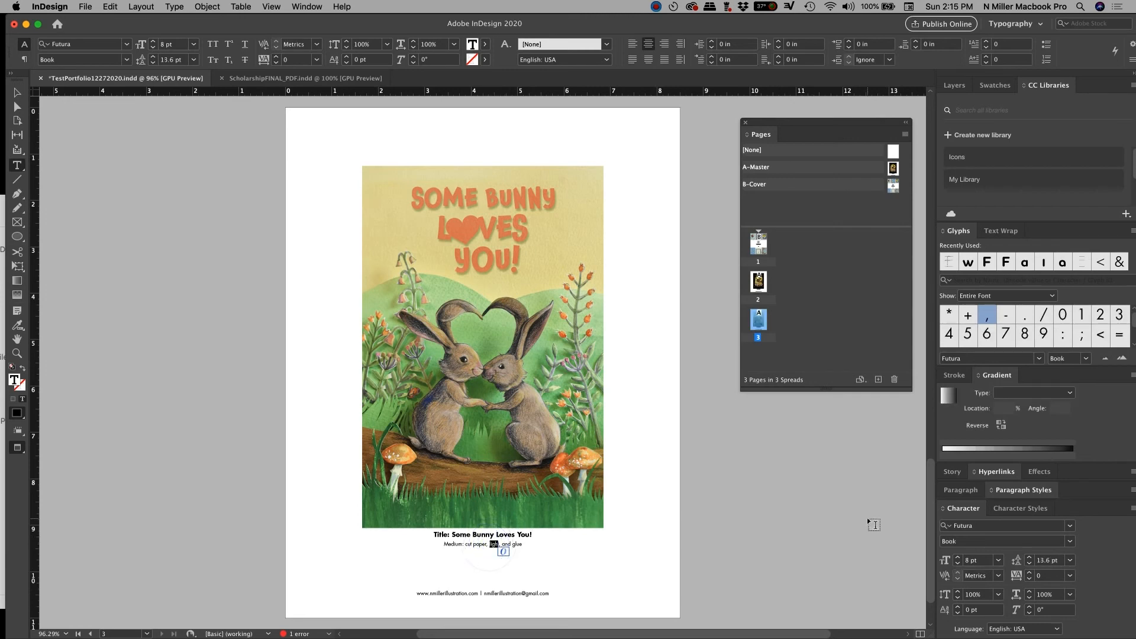
pyautogui.write('acrylic')
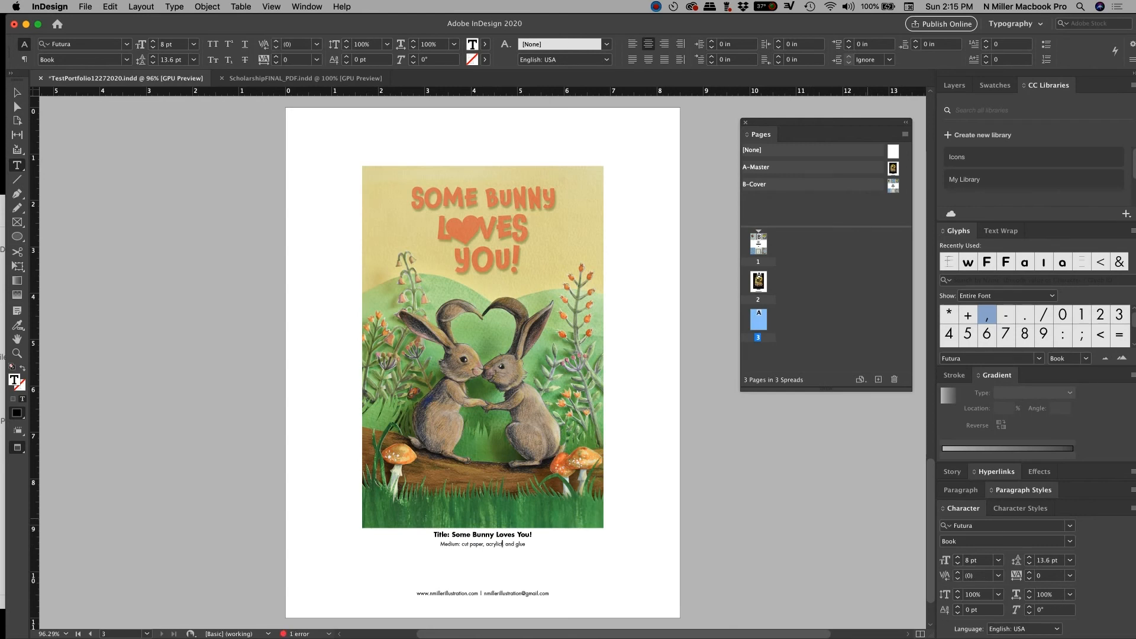
pyautogui.press('Delete')
pyautogui.write('ink,')
pyautogui.click(498, 544)
pyautogui.write(',')
pyautogui.click(17, 92)
pyautogui.doubleClick(750, 322)
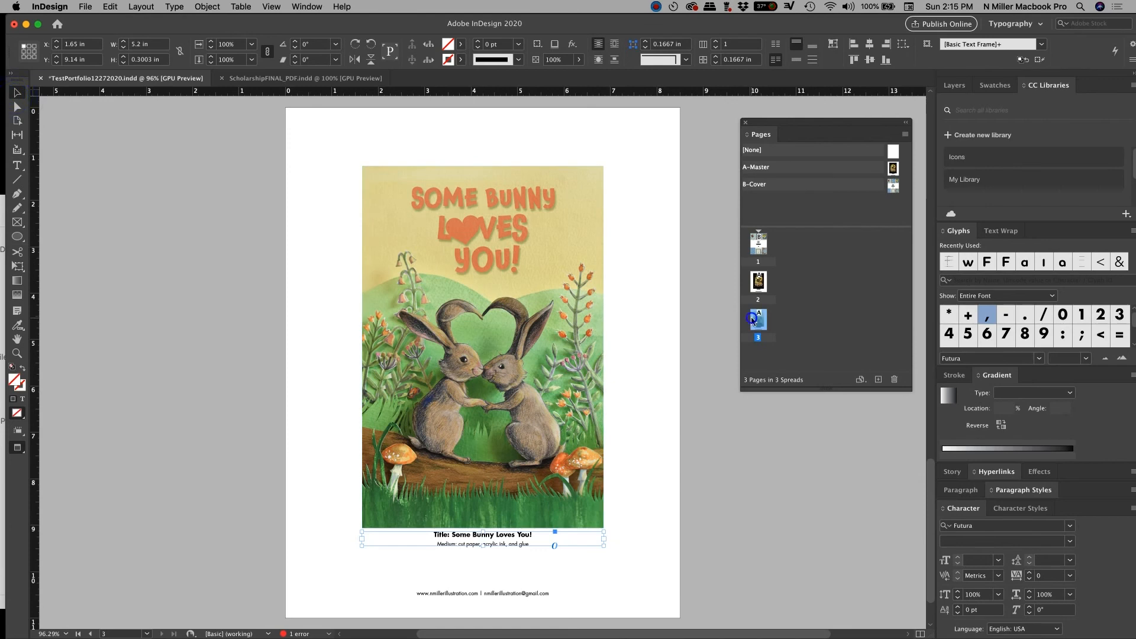
pyautogui.click(744, 489)
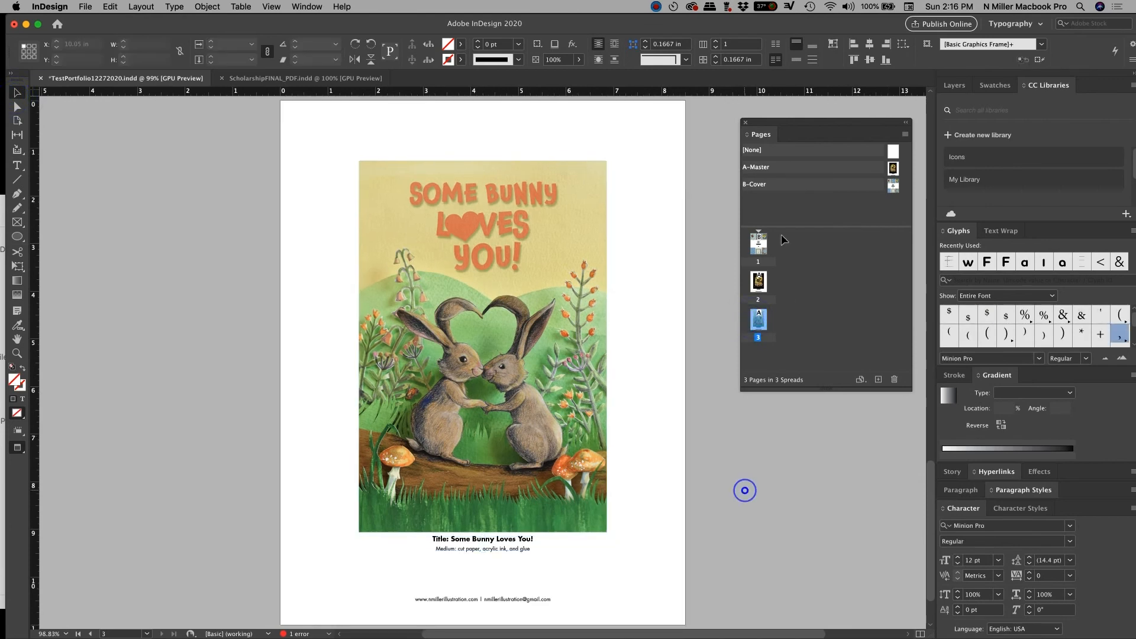
# Step: Go to page 2's Hoppy Halloween layout, then select the A-Master in the Pages panel
pyautogui.doubleClick(758, 282)
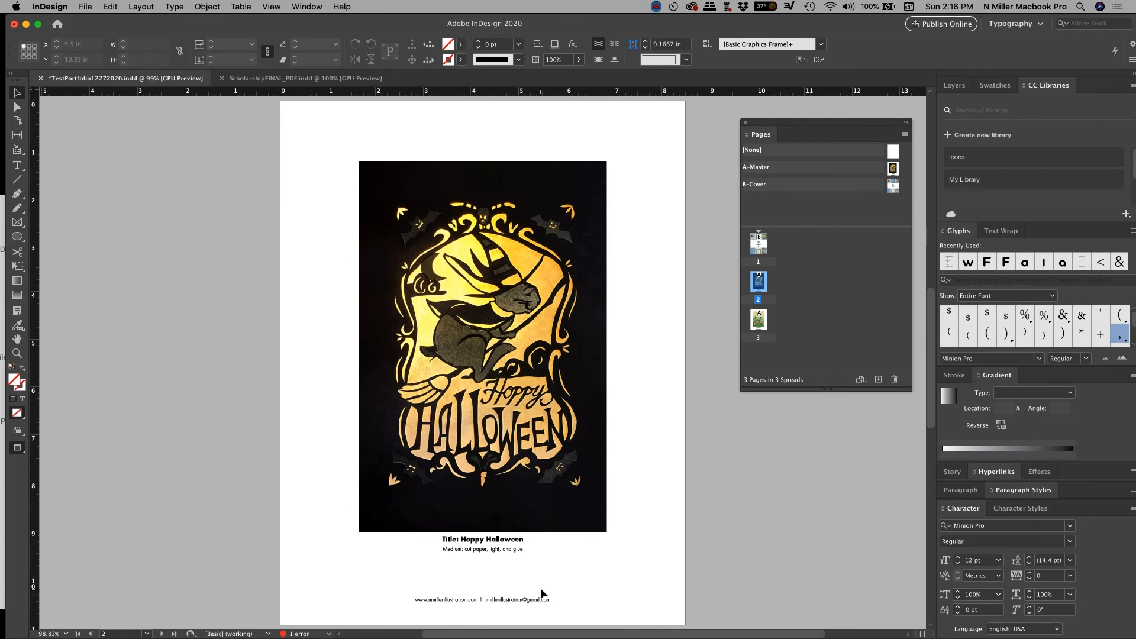
pyautogui.click(893, 170)
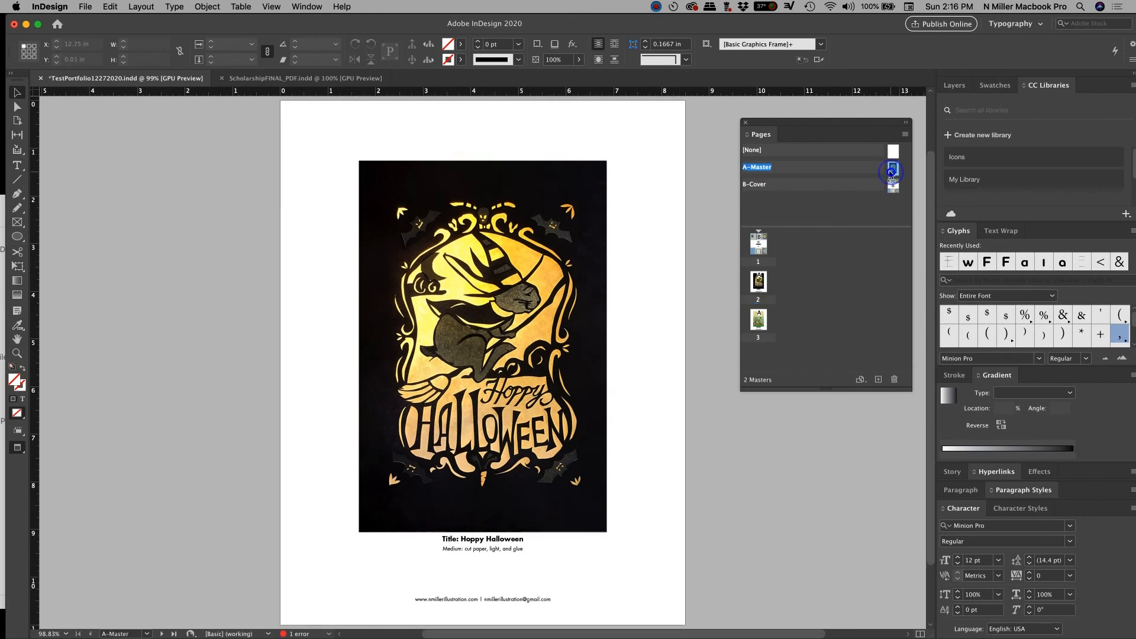
# Step: Delete the e-mail address and its separator from the A-Master footer, keeping the website
pyautogui.doubleClick(893, 170)
pyautogui.click(17, 166)
pyautogui.moveTo(554, 600); pyautogui.dragTo(477, 599)
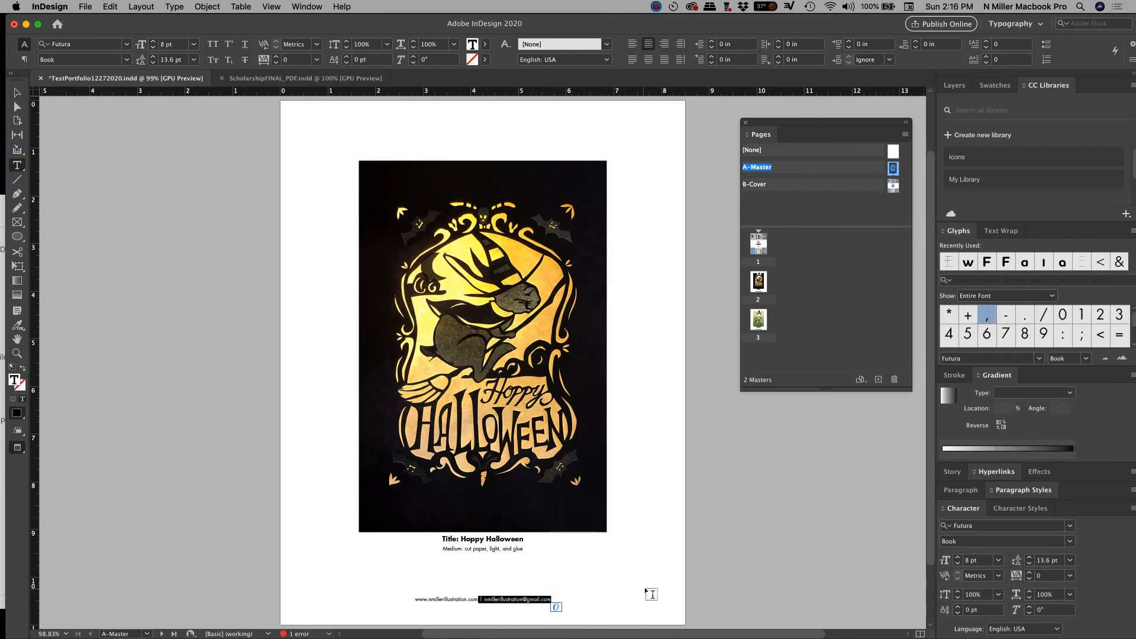
pyautogui.press('BackSpace')
pyautogui.click(18, 93)
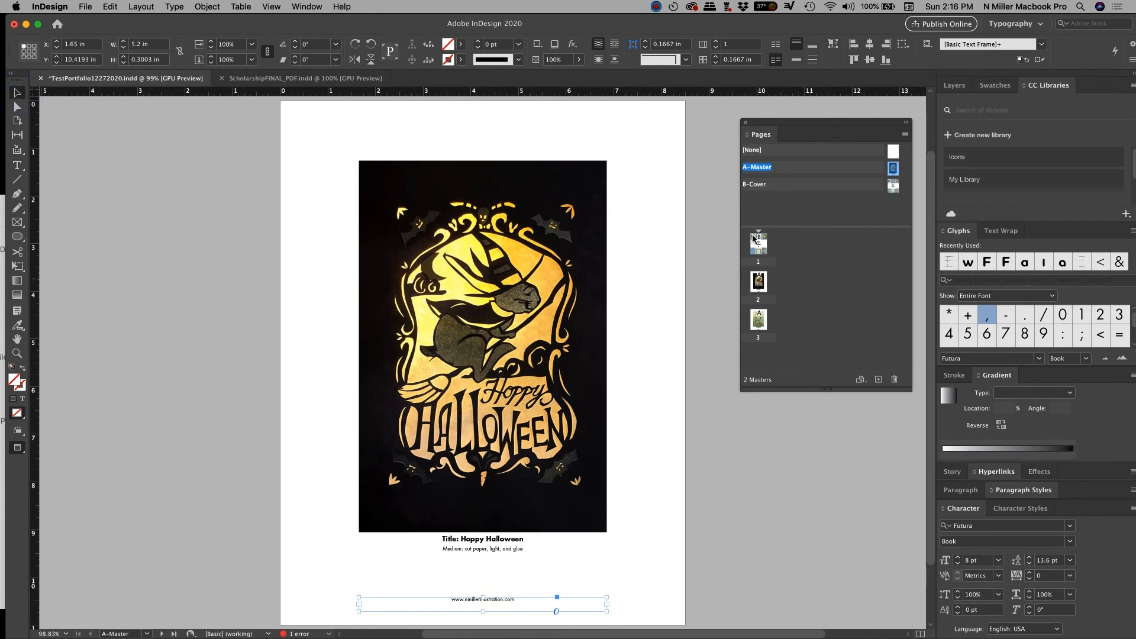
# Step: Check the updated footer on pages 2 and 3, then save the portfolio
pyautogui.doubleClick(759, 282)
pyautogui.doubleClick(759, 320)
pyautogui.doubleClick(759, 282)
pyautogui.doubleClick(759, 320)
pyautogui.doubleClick(759, 282)
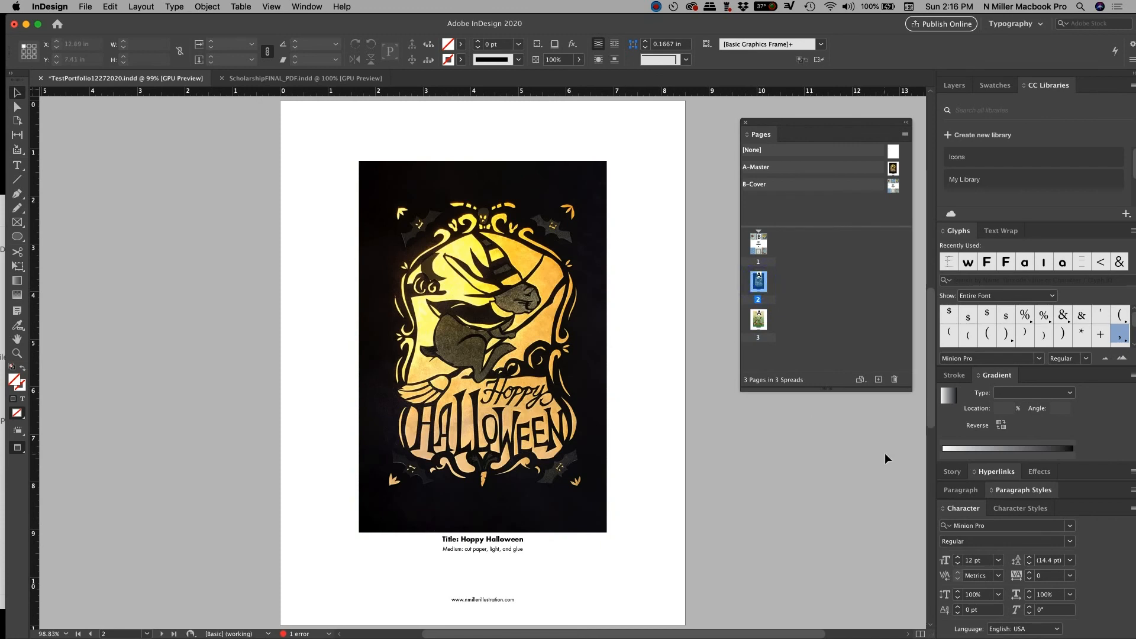
pyautogui.press('super+s')
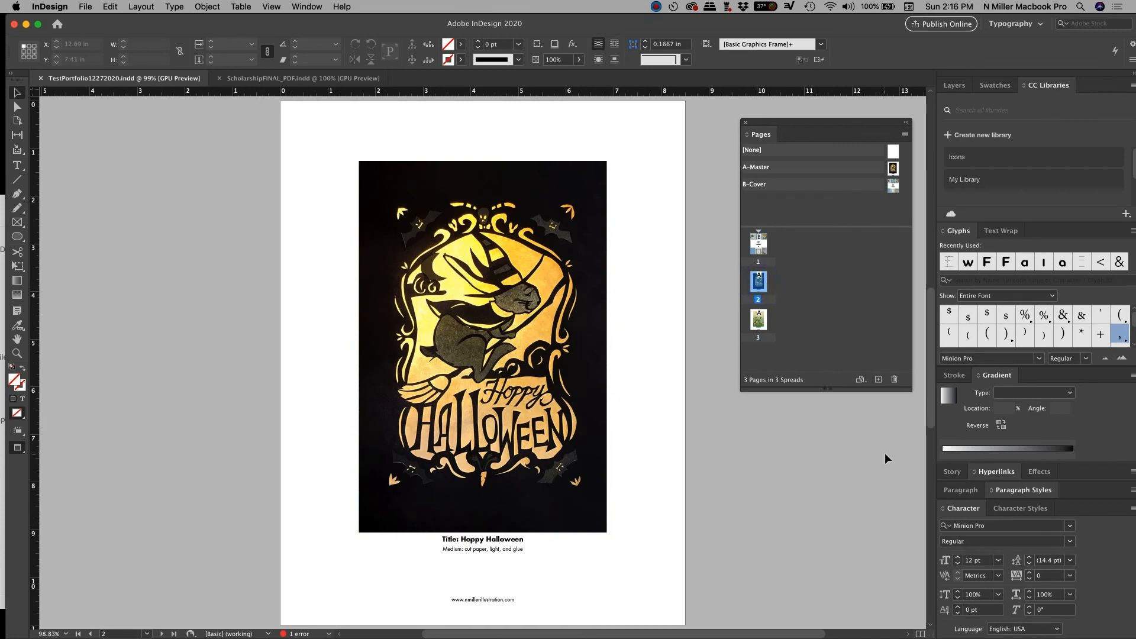